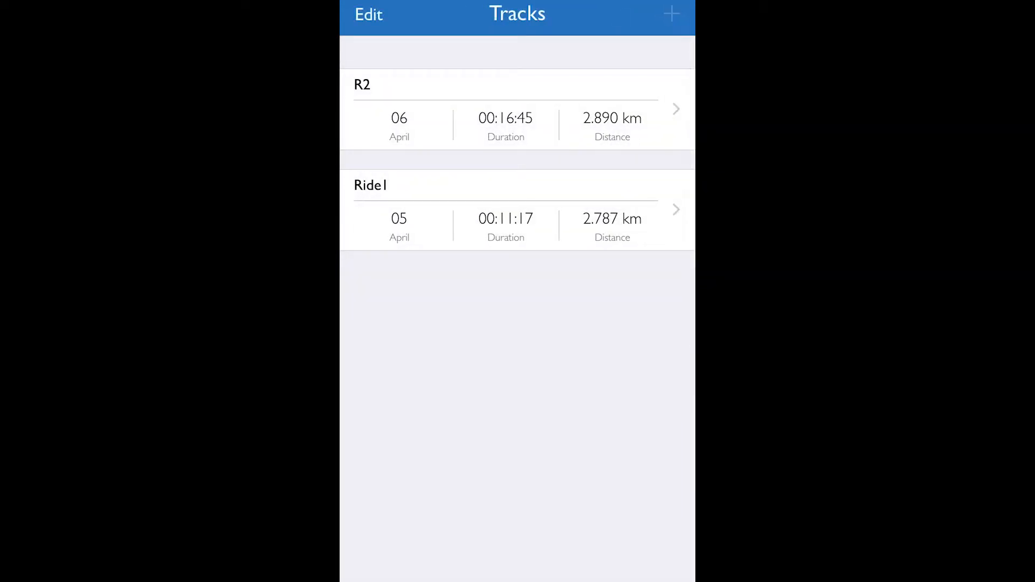
- Create a new track titled "Tuto"
click(672, 13)
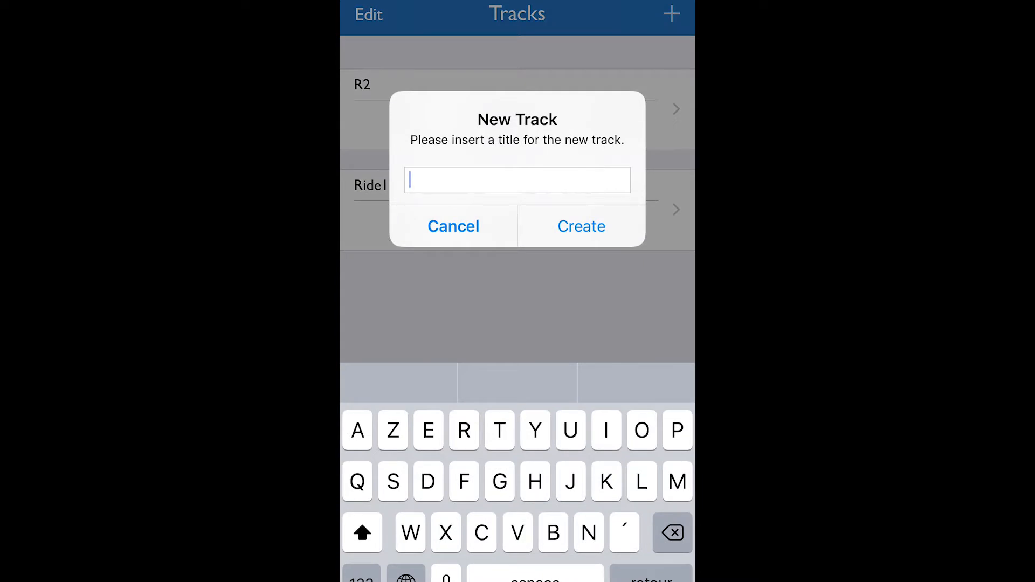
text(T)
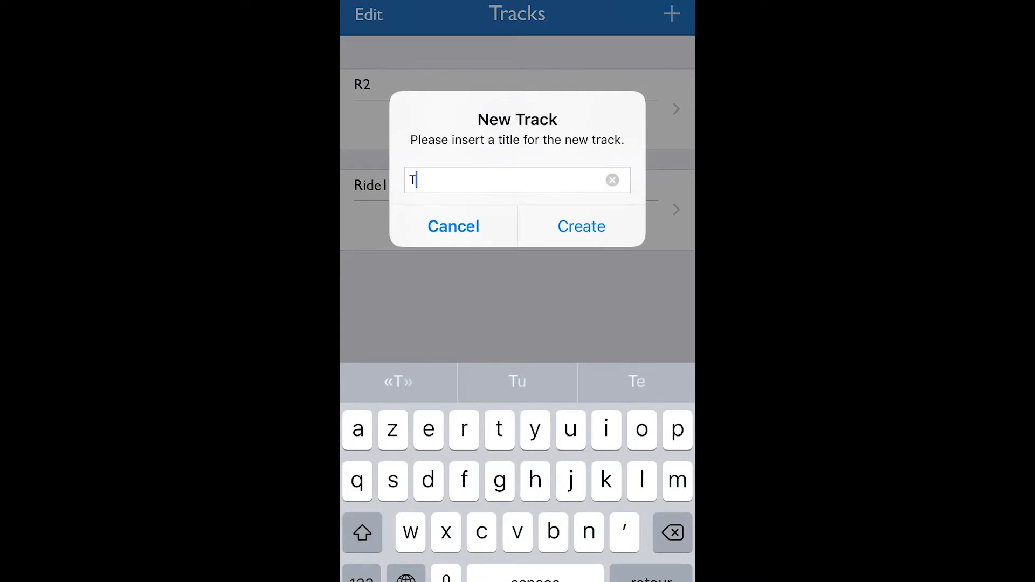
text(uto)
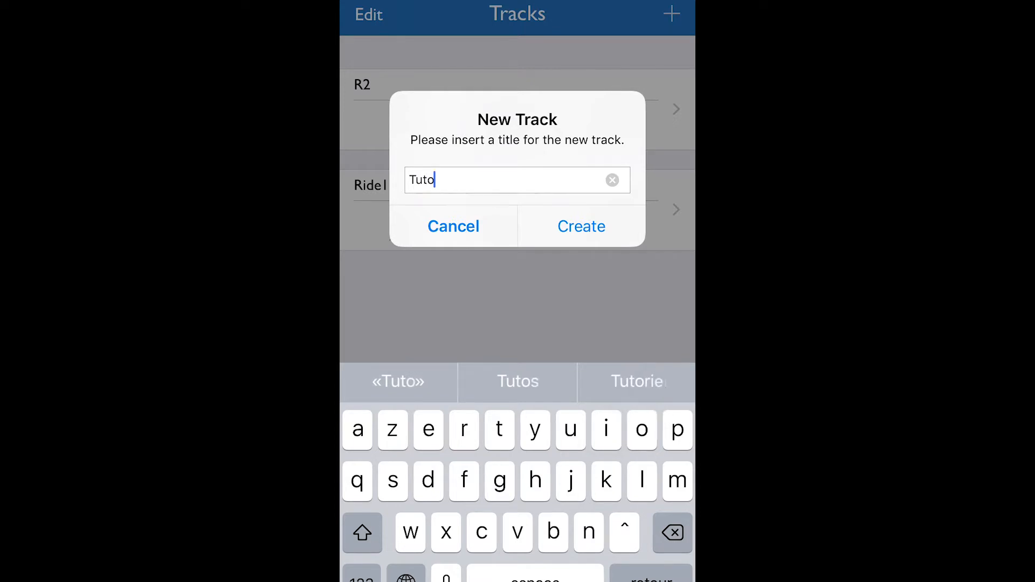
click(581, 226)
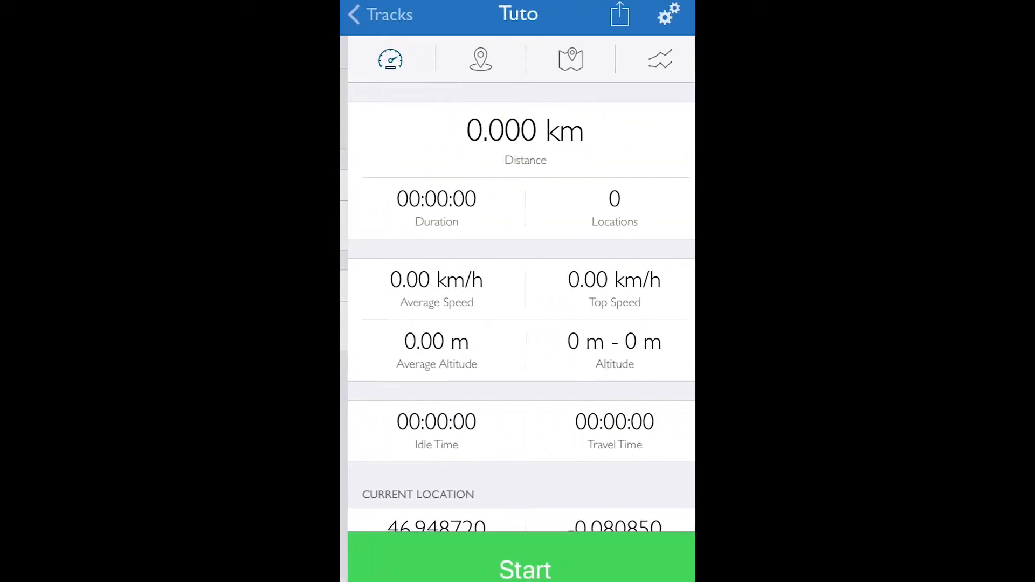
- Start recording the Tuto track and dismiss the pause-or-exit prompt so that recording continues
scroll(518, 313, down, 5)
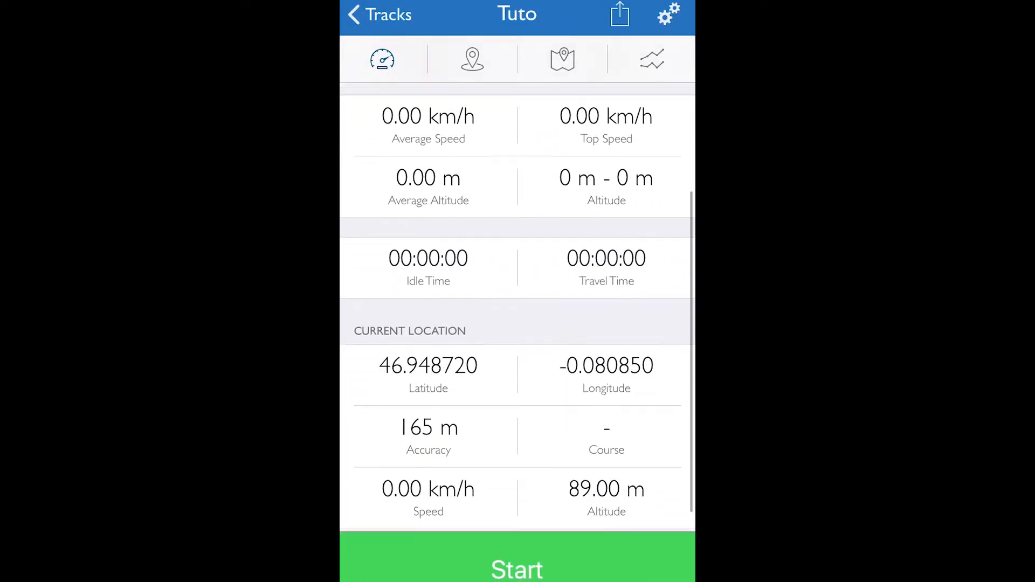
scroll(518, 307, up, 3)
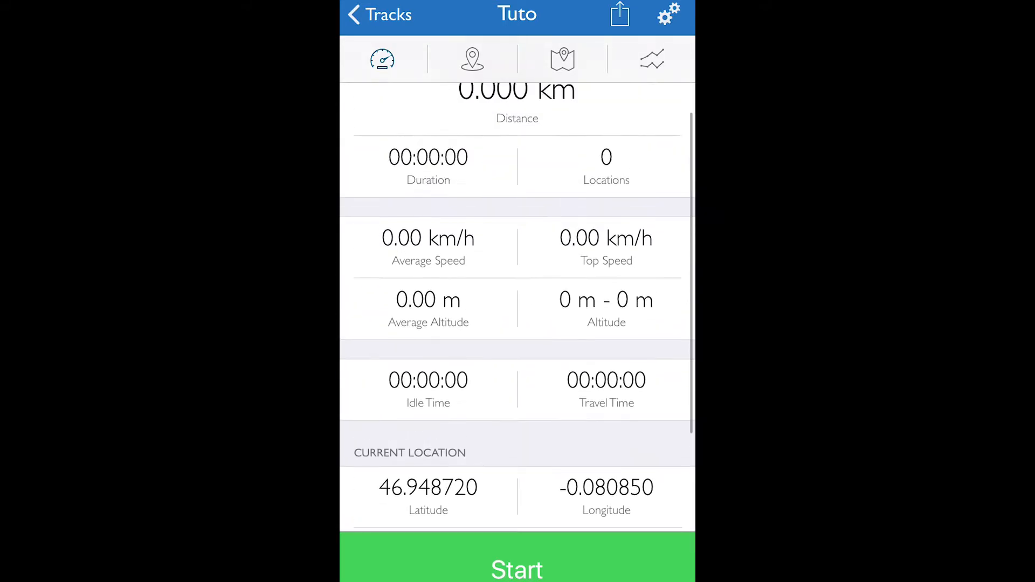
scroll(517, 308, down, 2)
scroll(517, 307, up, 5)
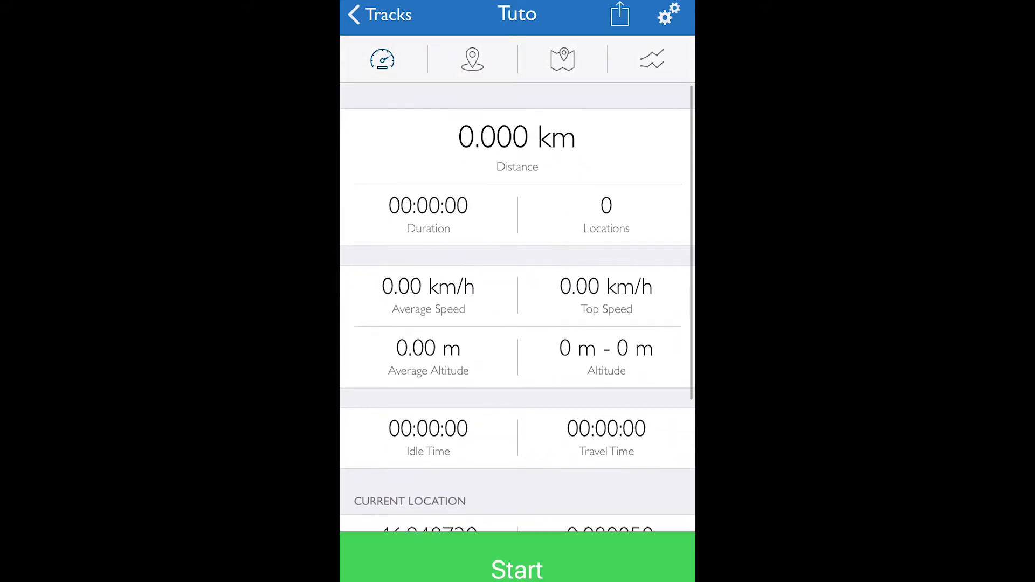
click(517, 566)
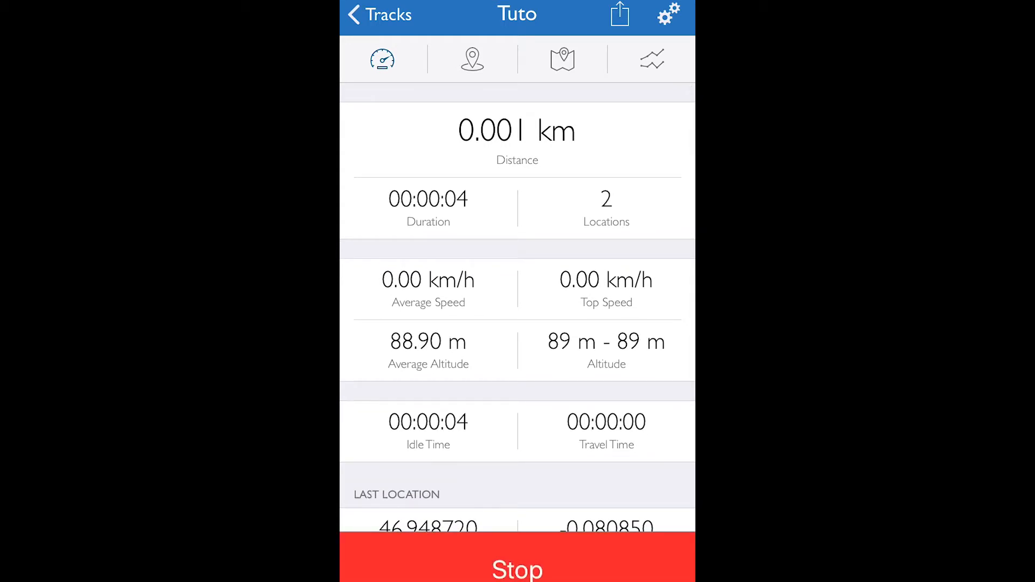
click(517, 566)
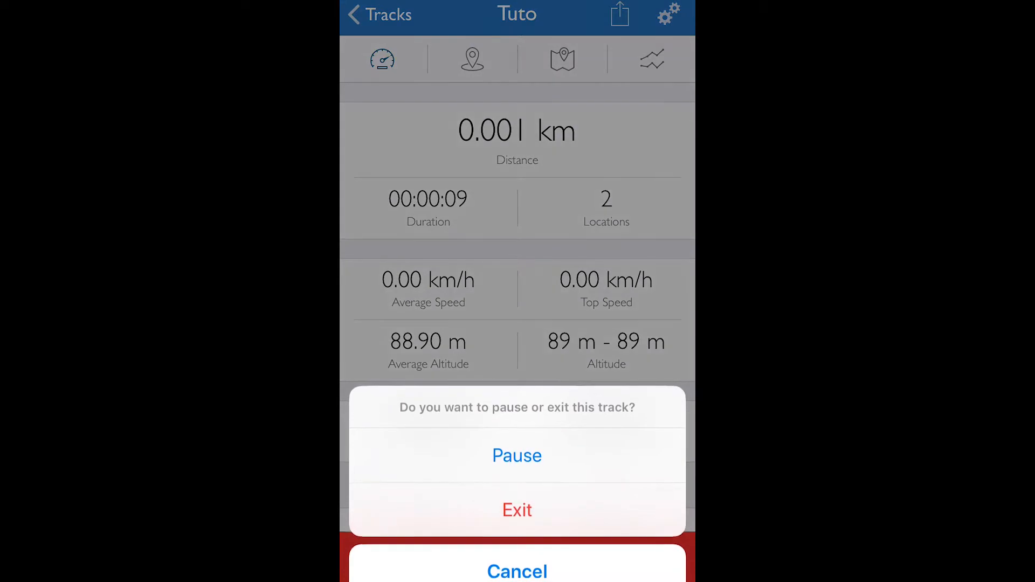
click(517, 573)
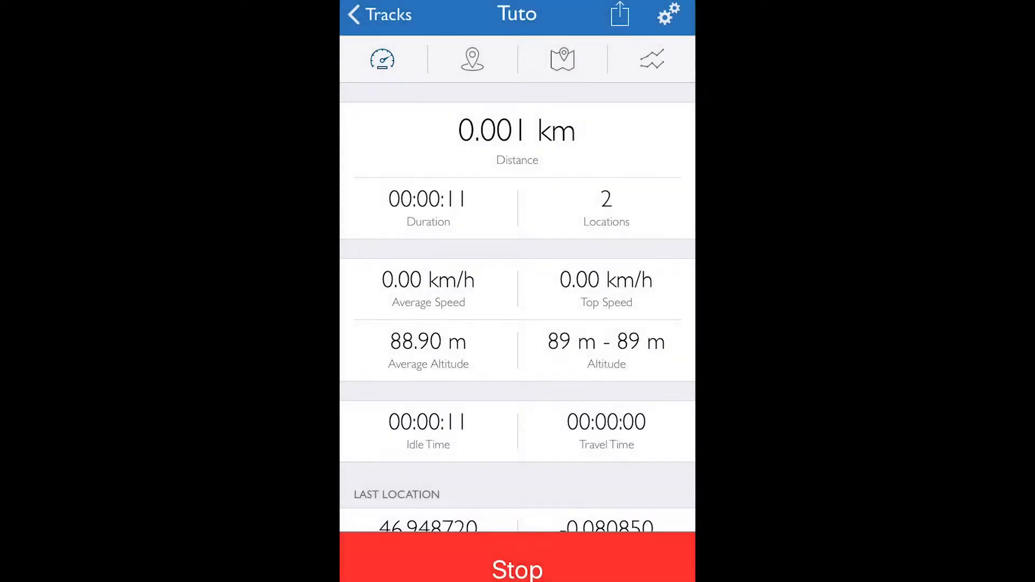
- Export the Tuto track in GPX format
click(620, 15)
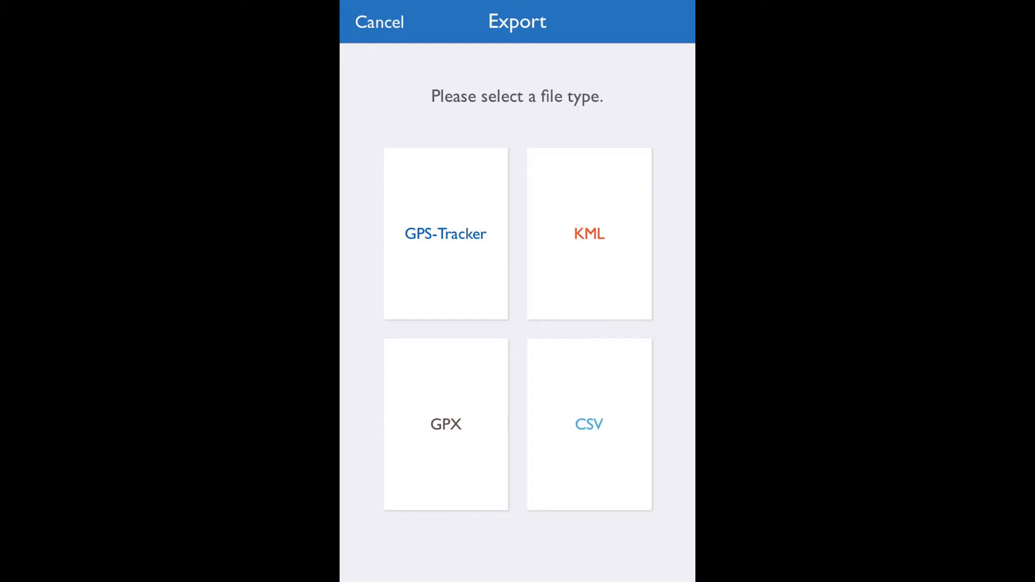
click(446, 424)
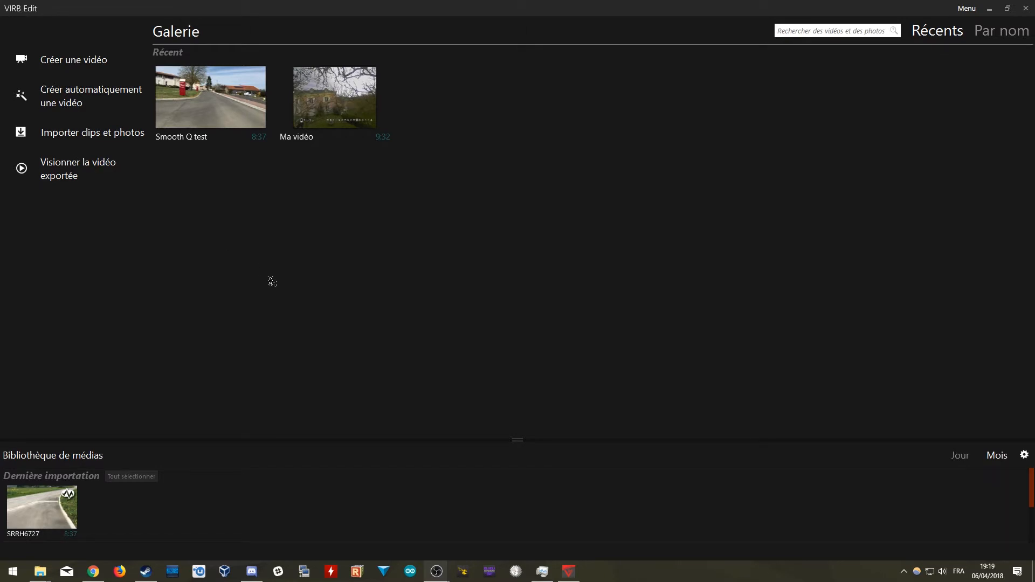
- In VIRB Edit, import the SRRH6727.MP4 clip into the media library without copying it to the Clip Library folder
click(87, 139)
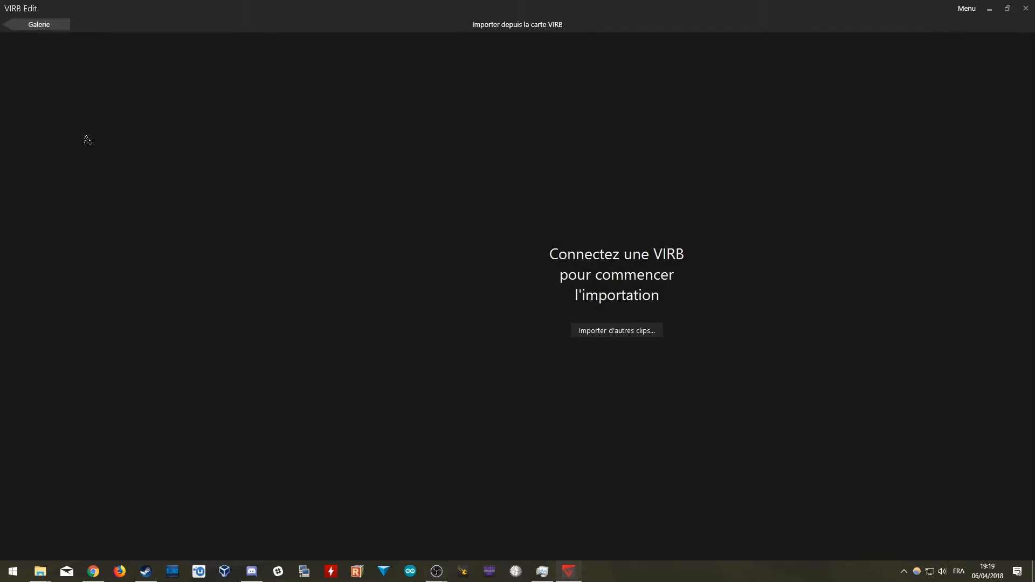
click(638, 338)
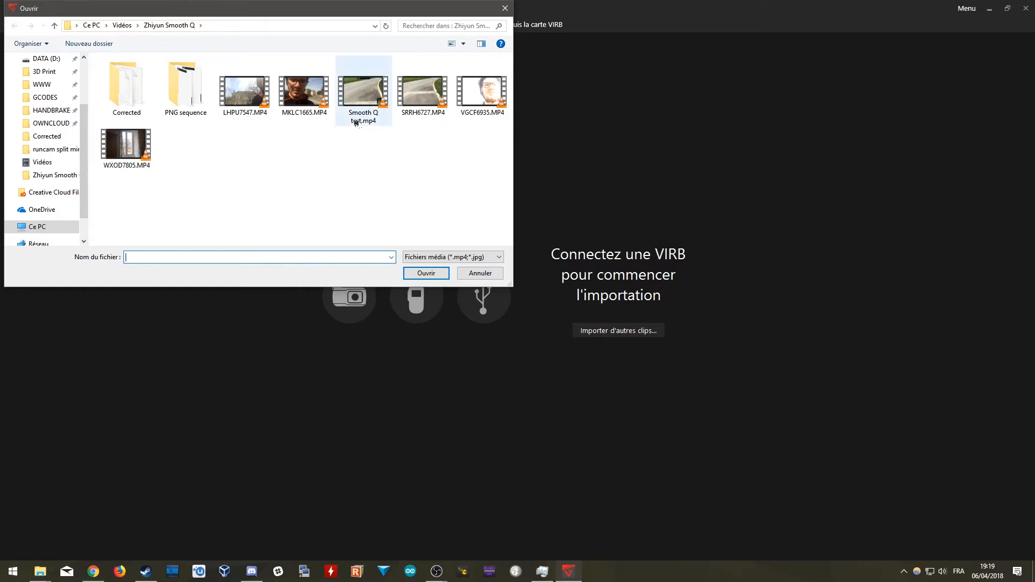
click(414, 113)
click(422, 273)
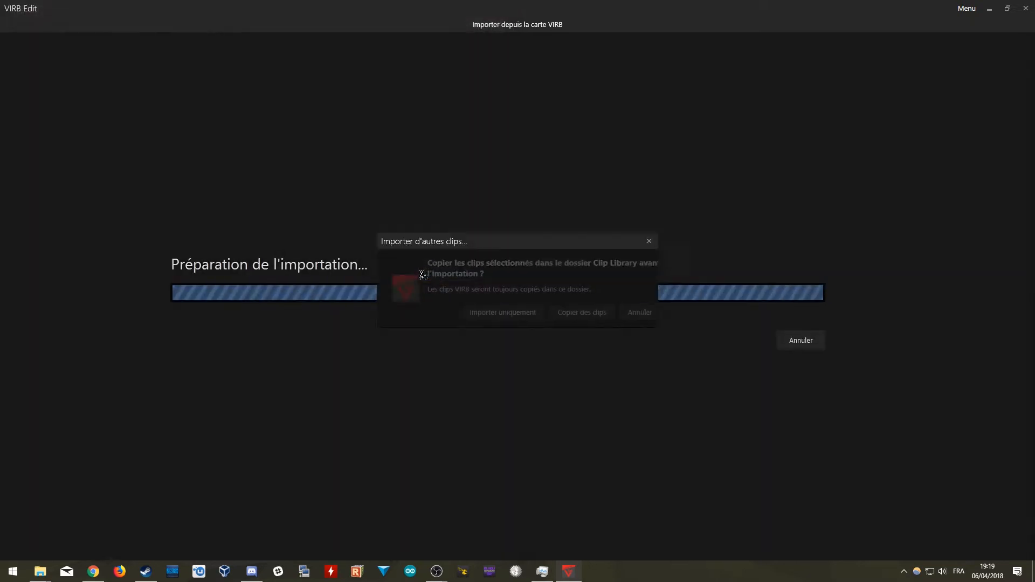
click(504, 312)
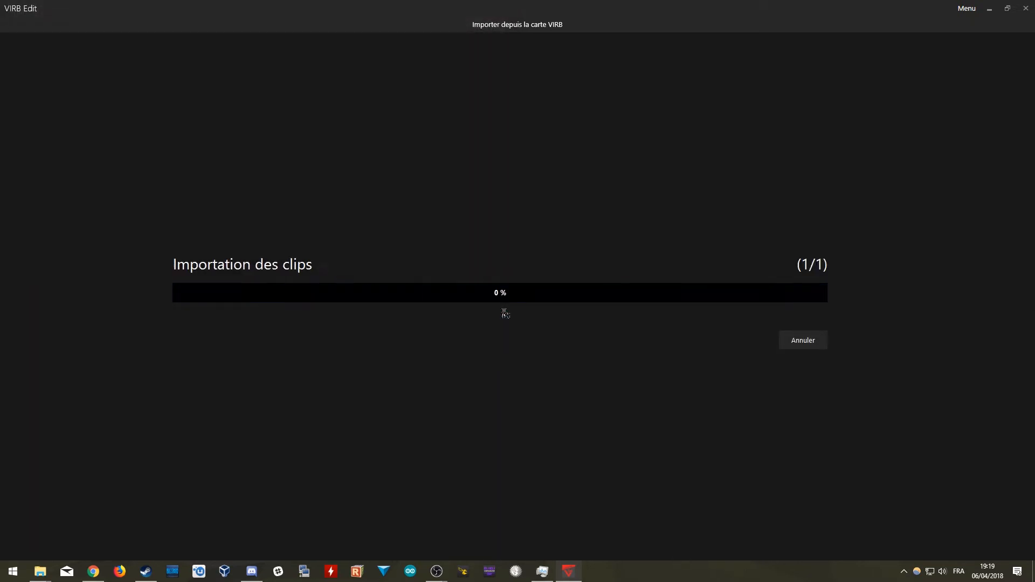
click(792, 345)
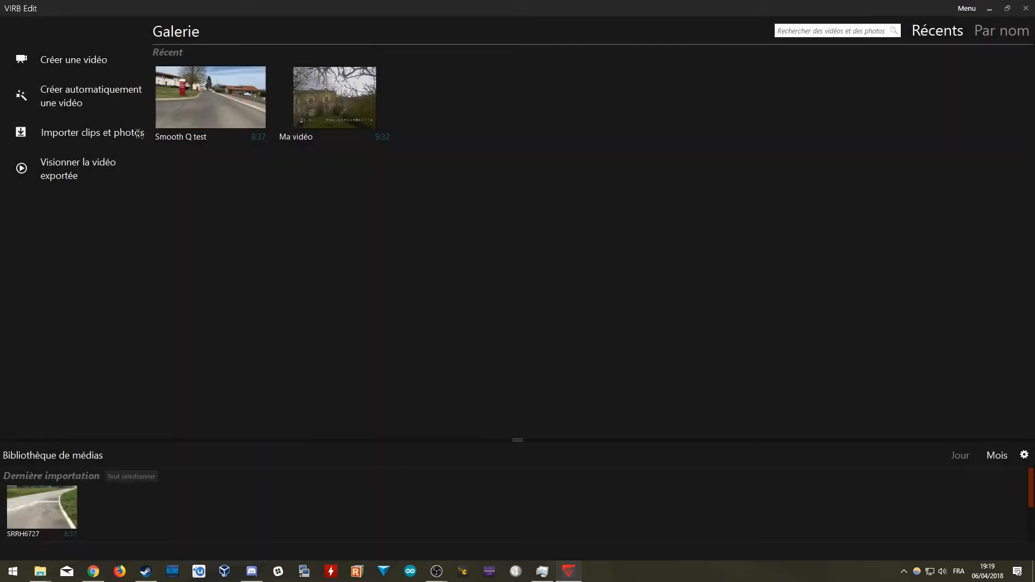
- Create a video named "Tuto" and place the last imported SRRH6727 clip on its timeline
click(72, 62)
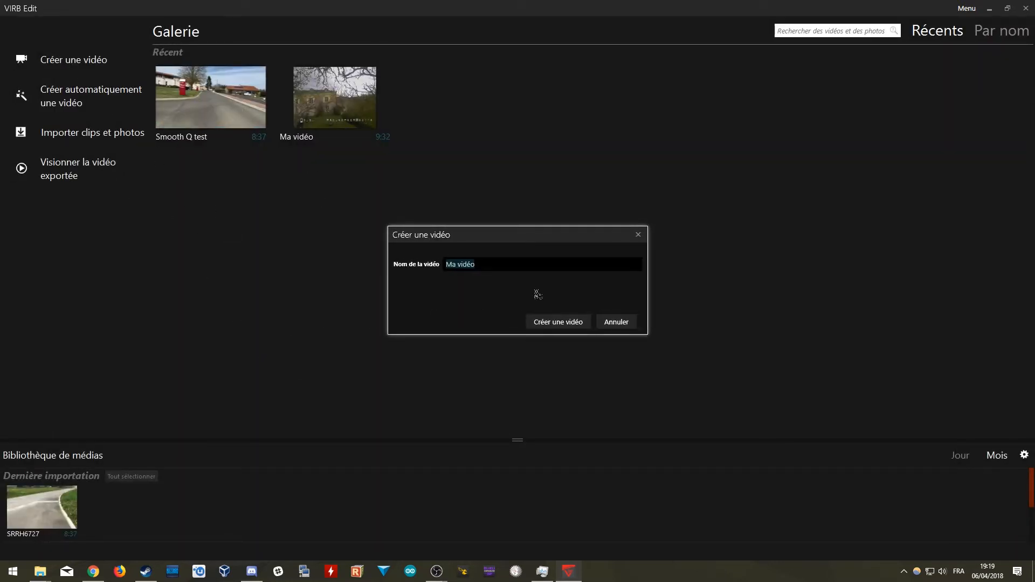
text(Tuto)
key(Return)
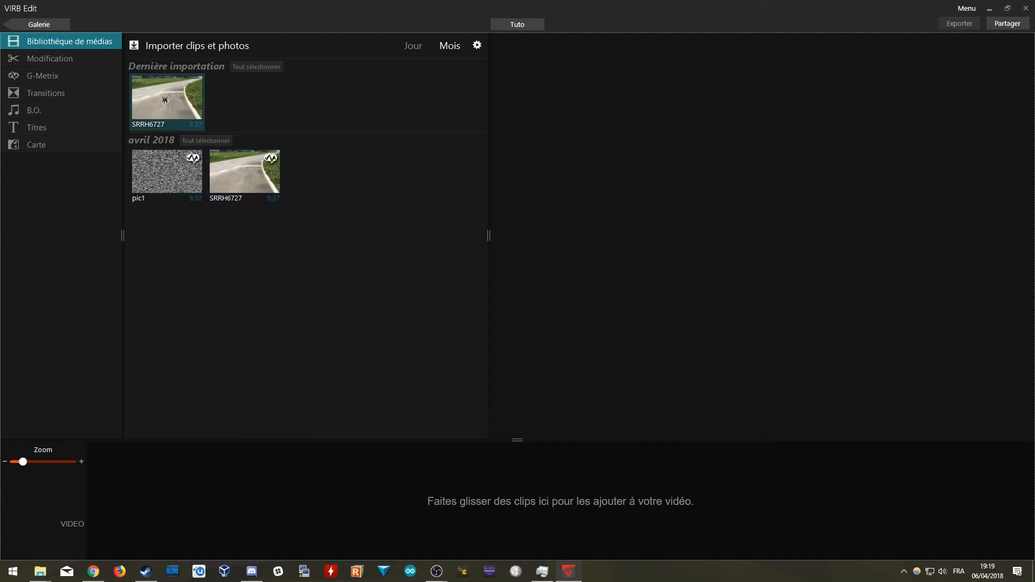
drag(164, 100, 436, 485)
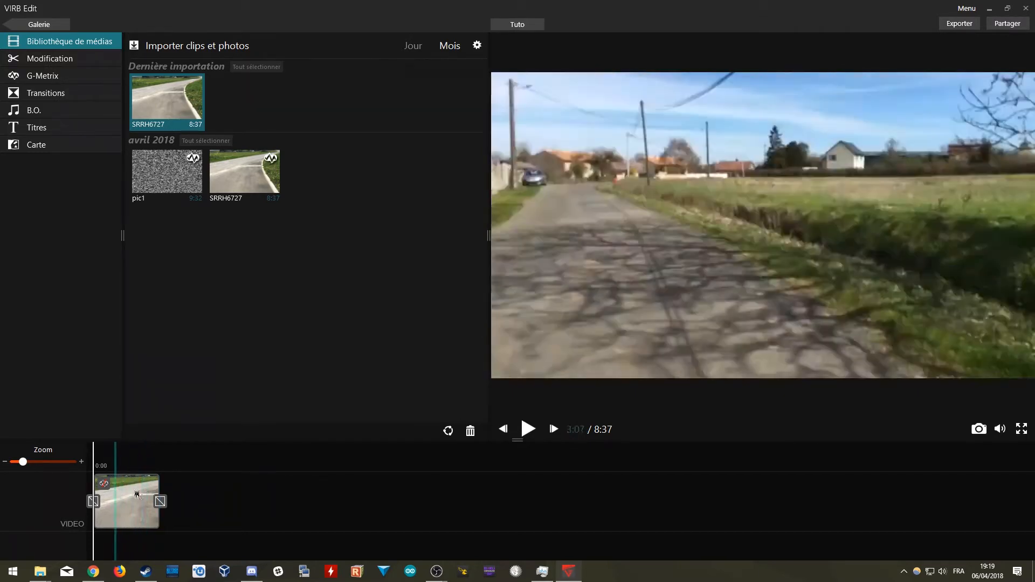
- Split the SRRH6727 clip at 7:12 and delete the part after the cut
drag(26, 467, 50, 469)
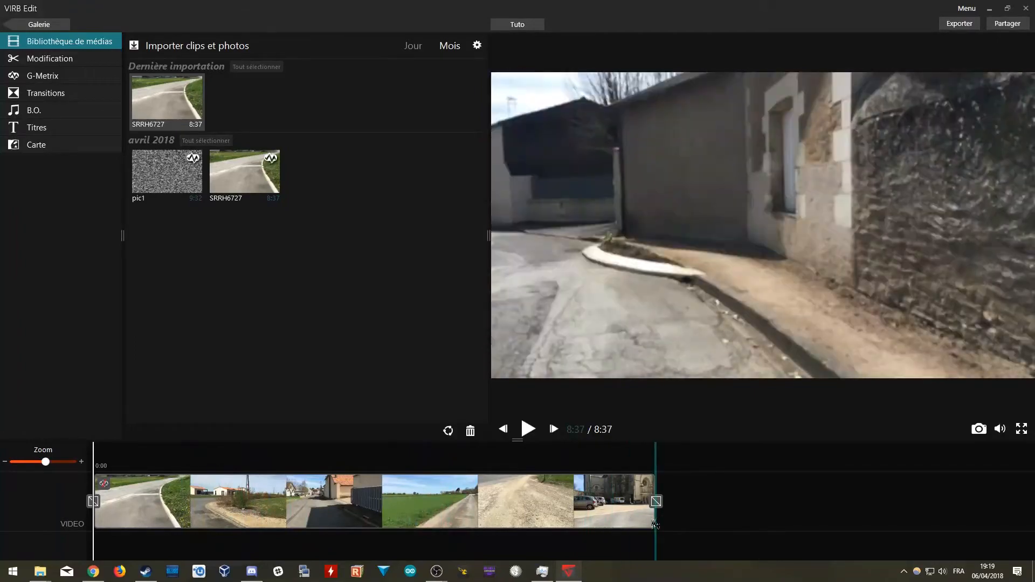
drag(655, 524, 394, 513)
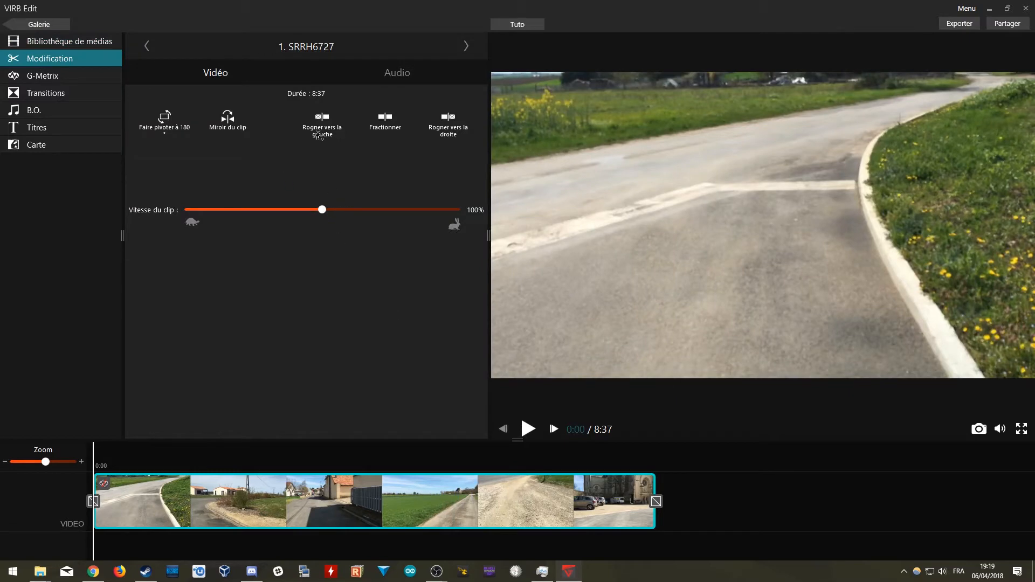
click(529, 429)
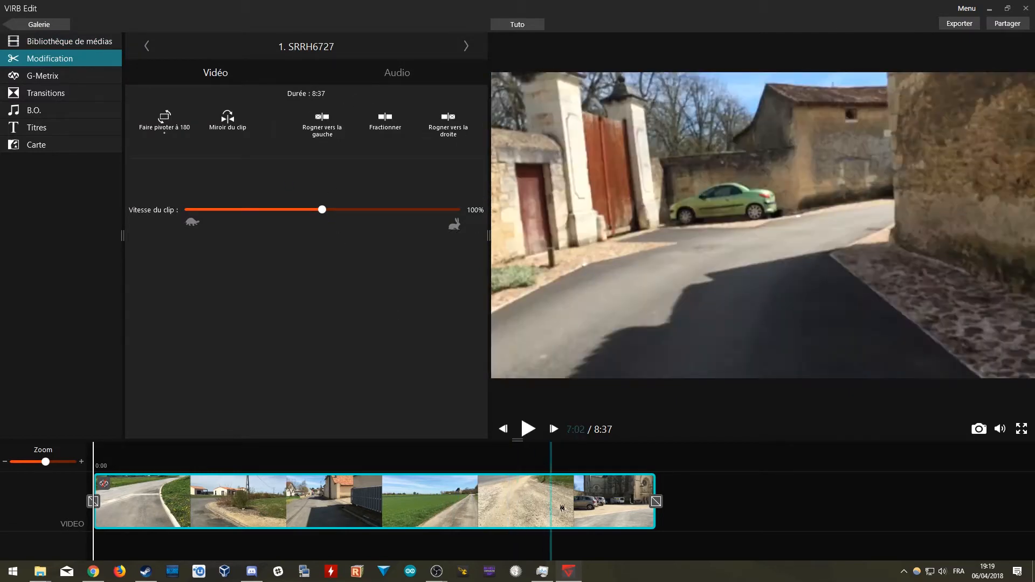
click(385, 118)
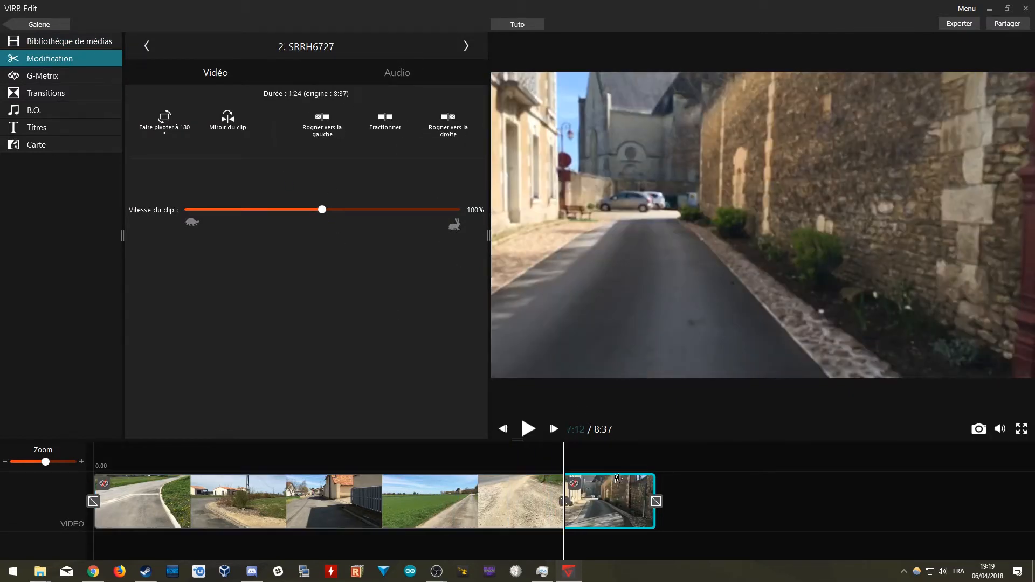
click(630, 517)
key(Delete)
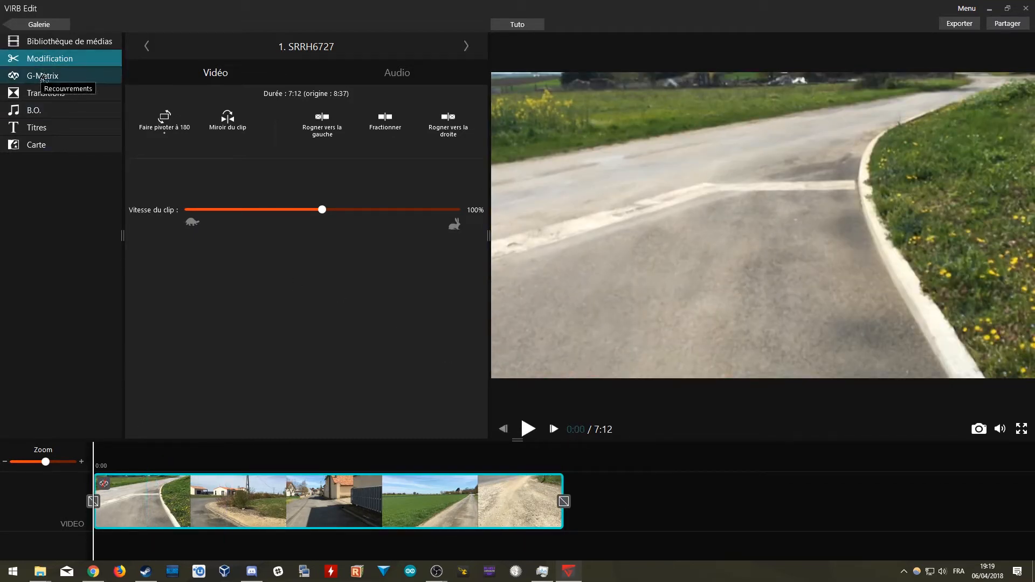
- Open the G-Metrix log selection to import GPS data for the clip
click(43, 77)
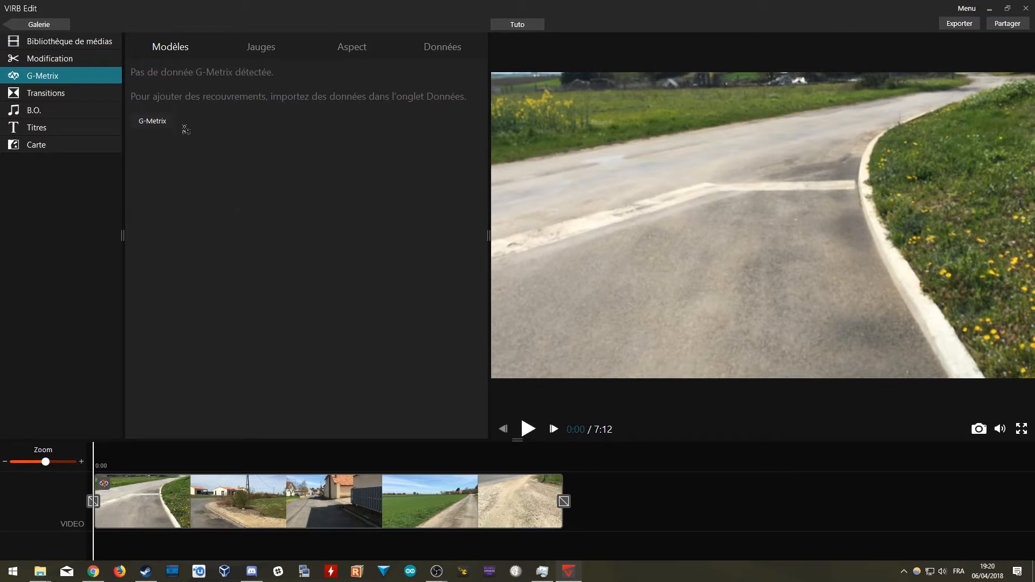
click(143, 125)
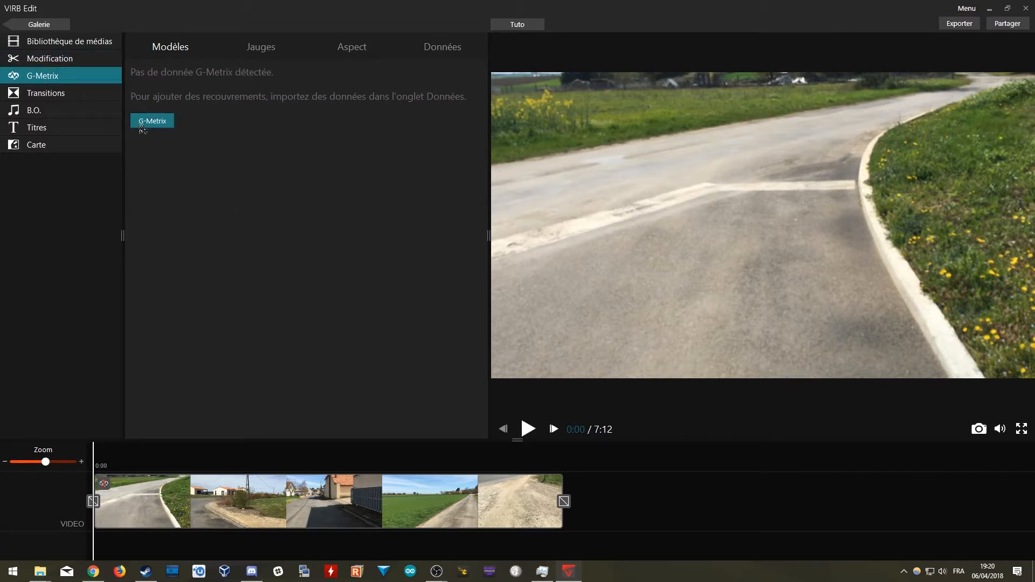
click(142, 125)
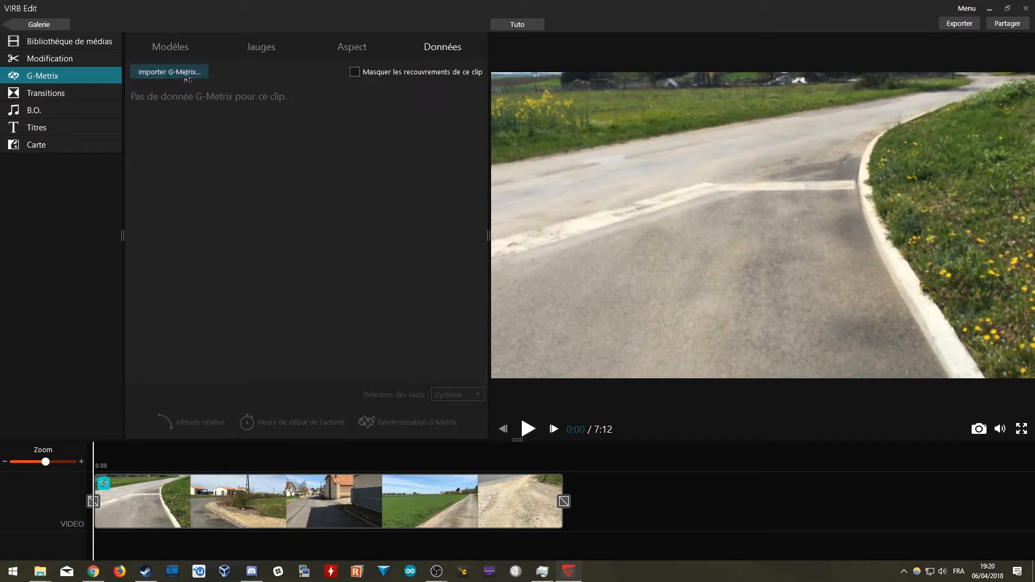
click(186, 73)
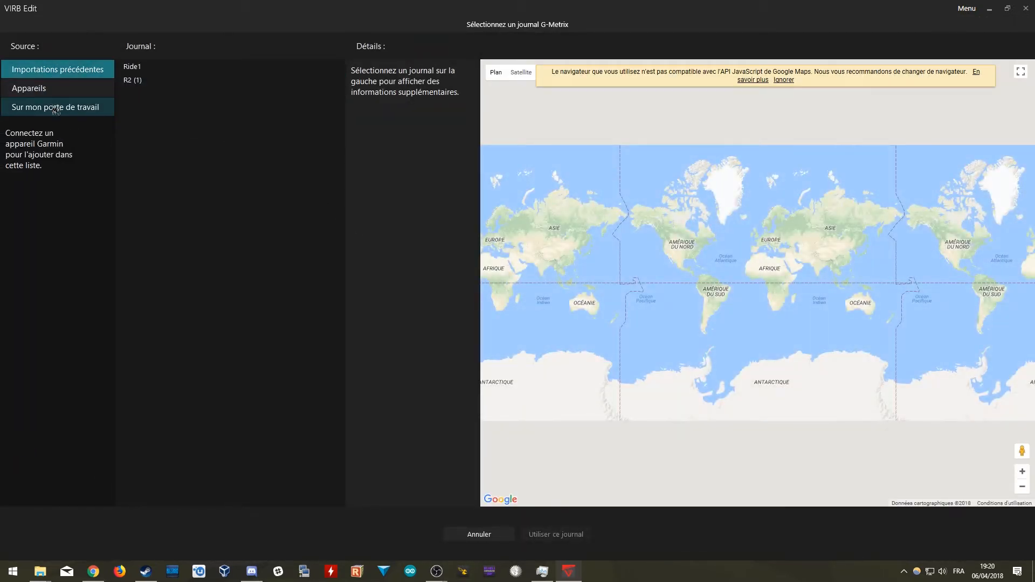
click(55, 110)
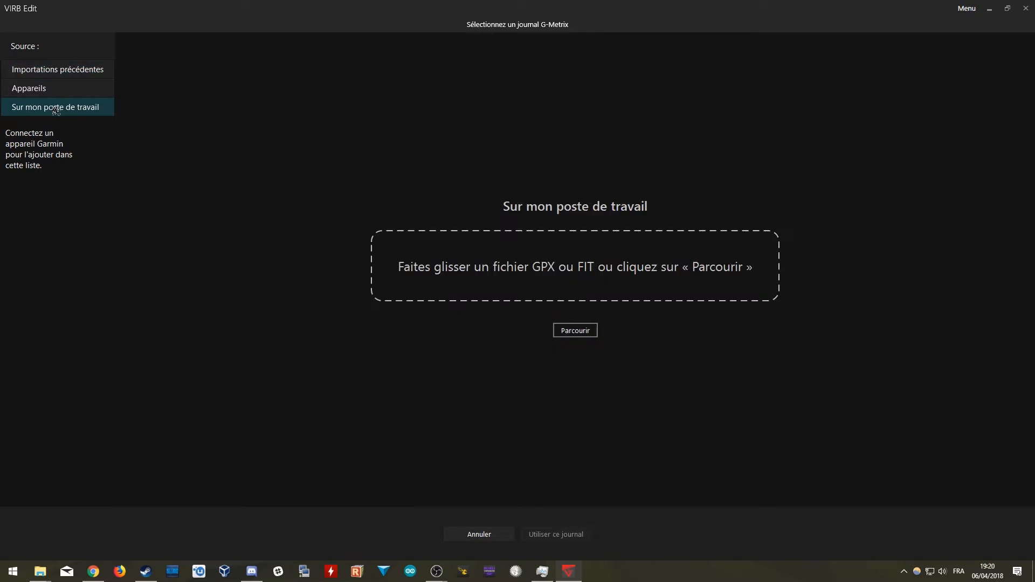
click(575, 330)
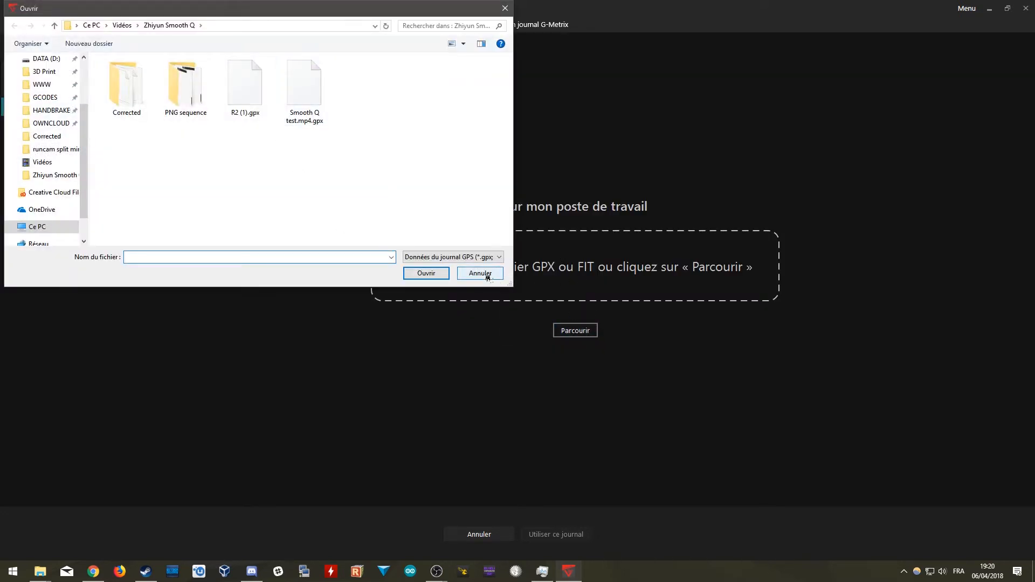
click(480, 273)
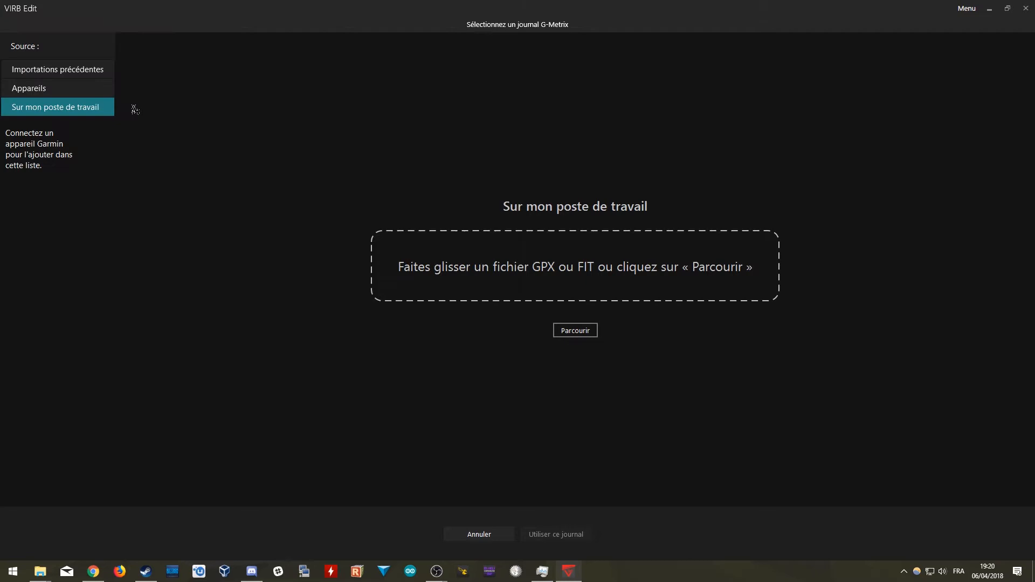
click(67, 78)
click(149, 84)
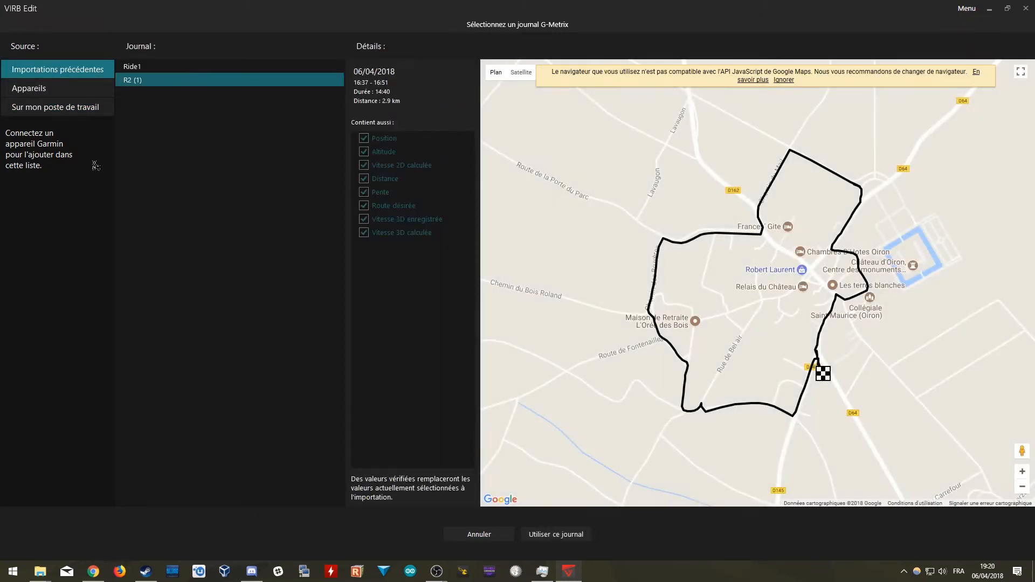
- Load the R2 (1).gpx file from the computer as the G-Metrix log source
click(86, 107)
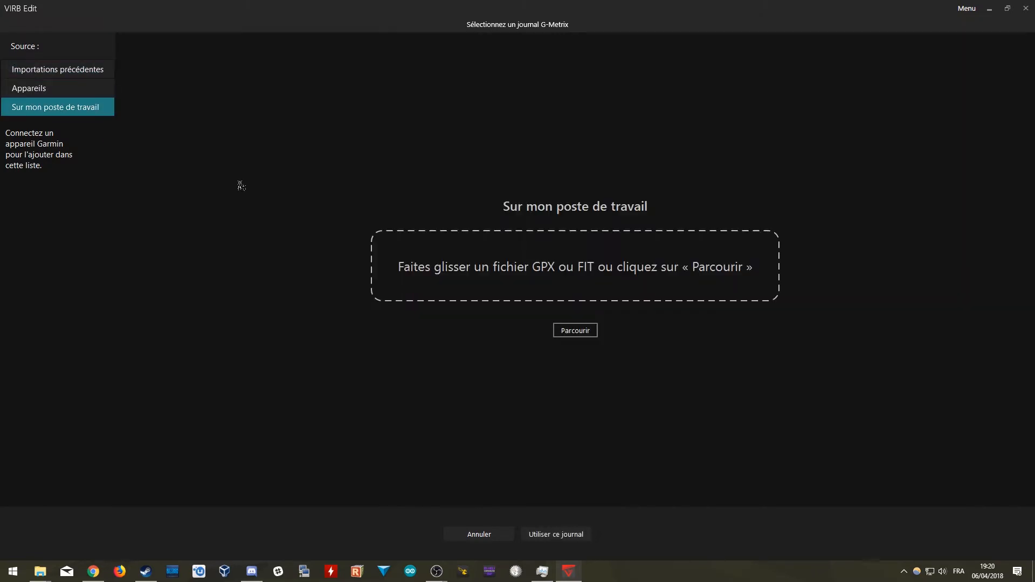
click(575, 330)
click(243, 89)
click(422, 273)
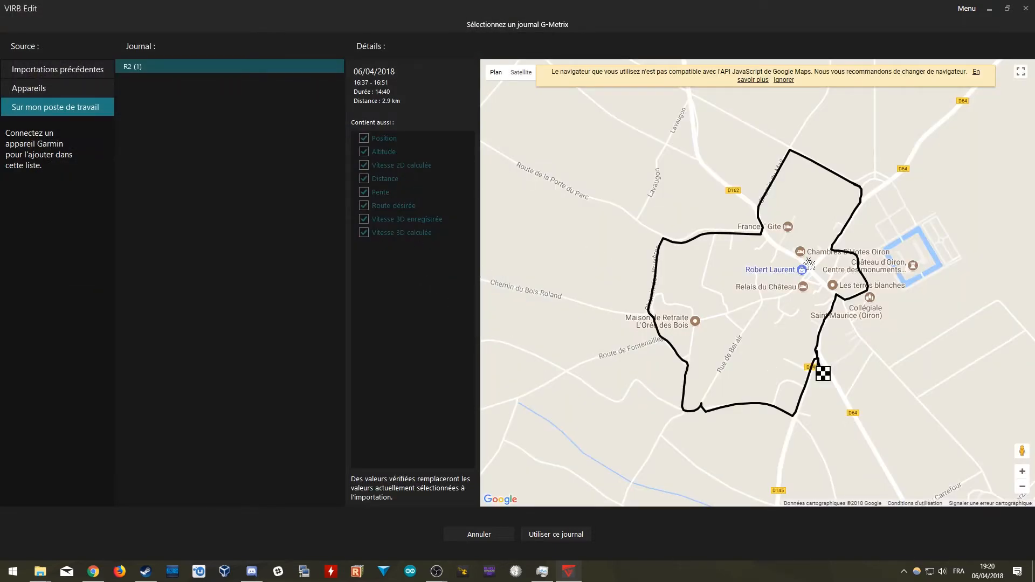
- Apply the selected R2 (1) log to the clip as its G-Metrix data
click(557, 534)
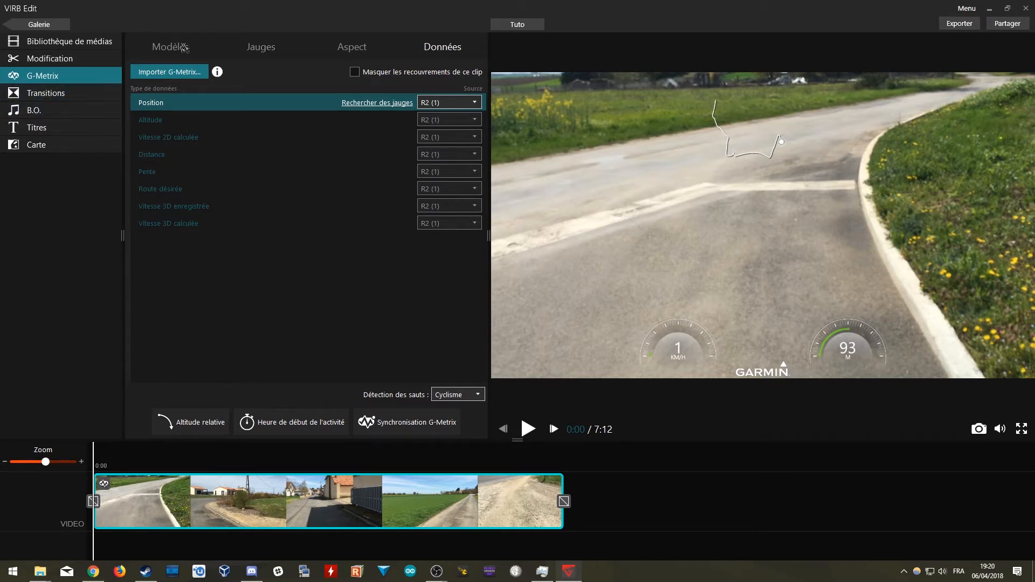
- Preview several G-Metrix templates on the clip, including Core Metrics and Helmet, and settle on the AUCUNE template
click(170, 46)
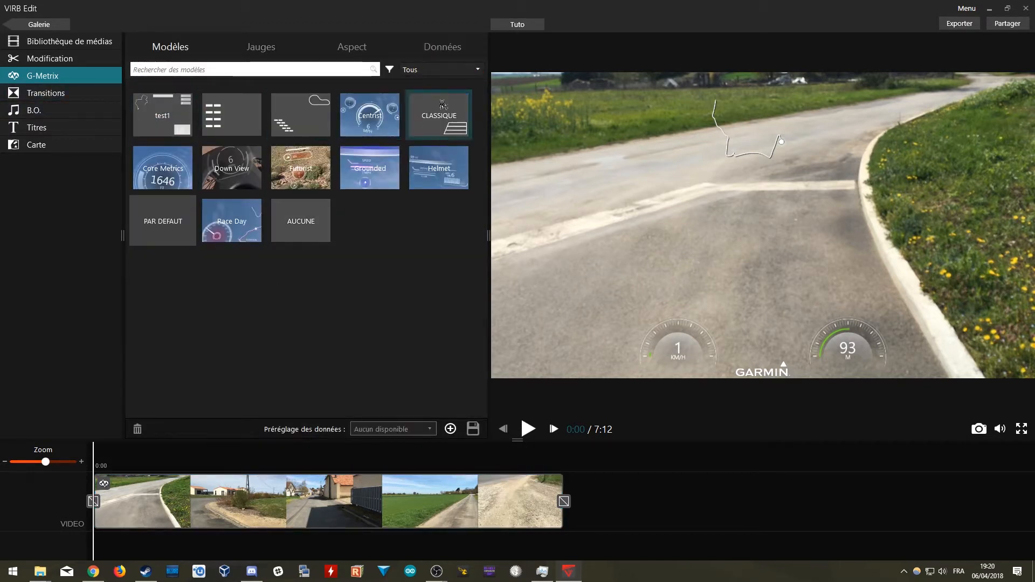
click(300, 170)
click(232, 180)
click(169, 176)
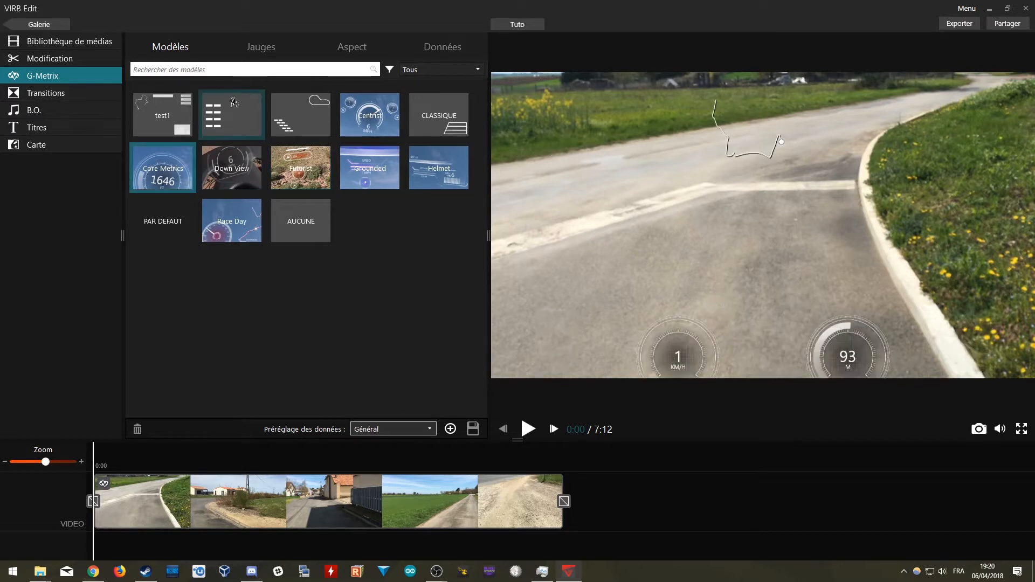
click(232, 116)
click(297, 109)
click(377, 168)
click(437, 168)
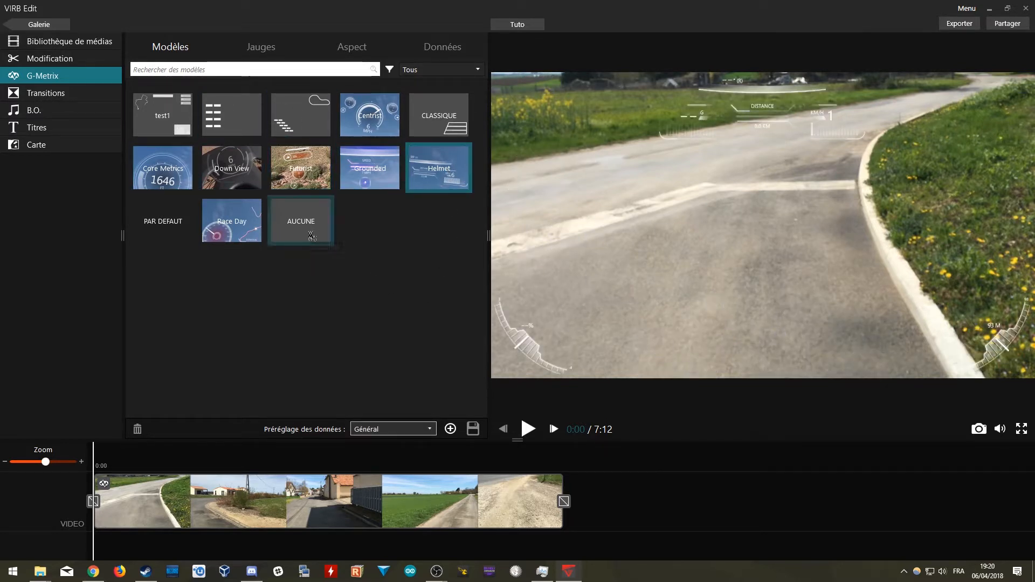
click(311, 236)
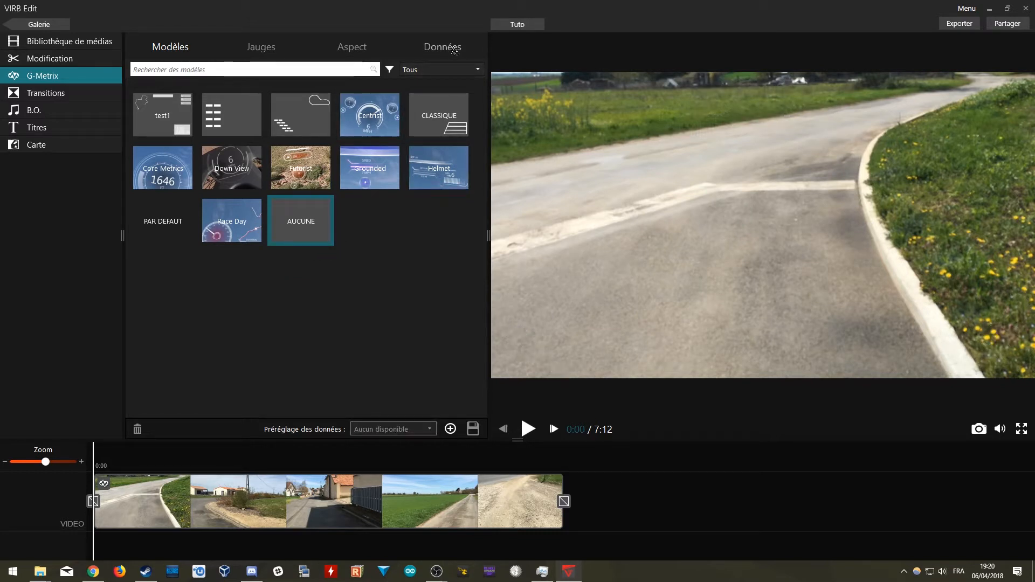
- Find the gauges for the Position data and place the Tracé gauge with the dark square background on the video
click(431, 49)
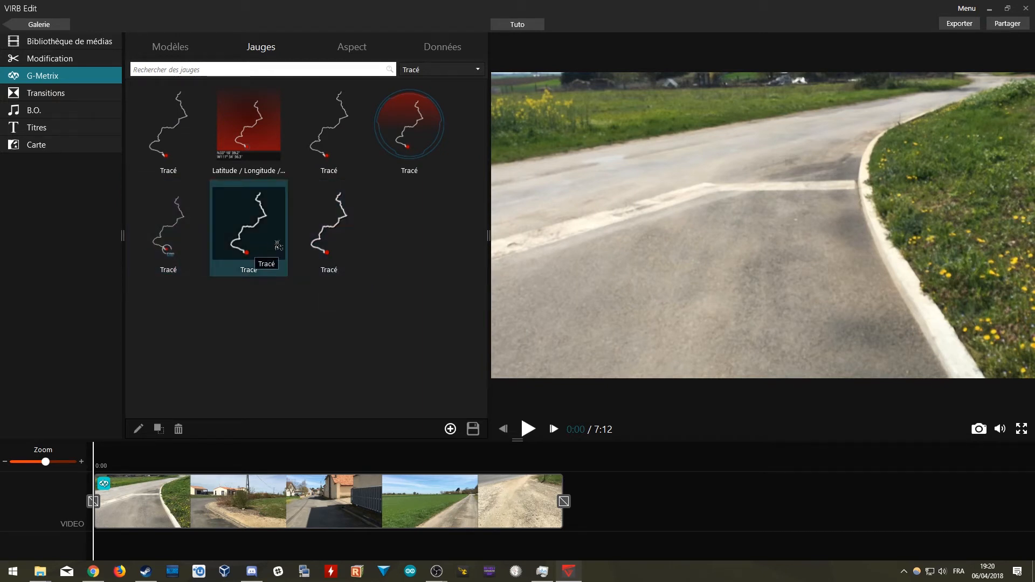
drag(278, 245, 643, 209)
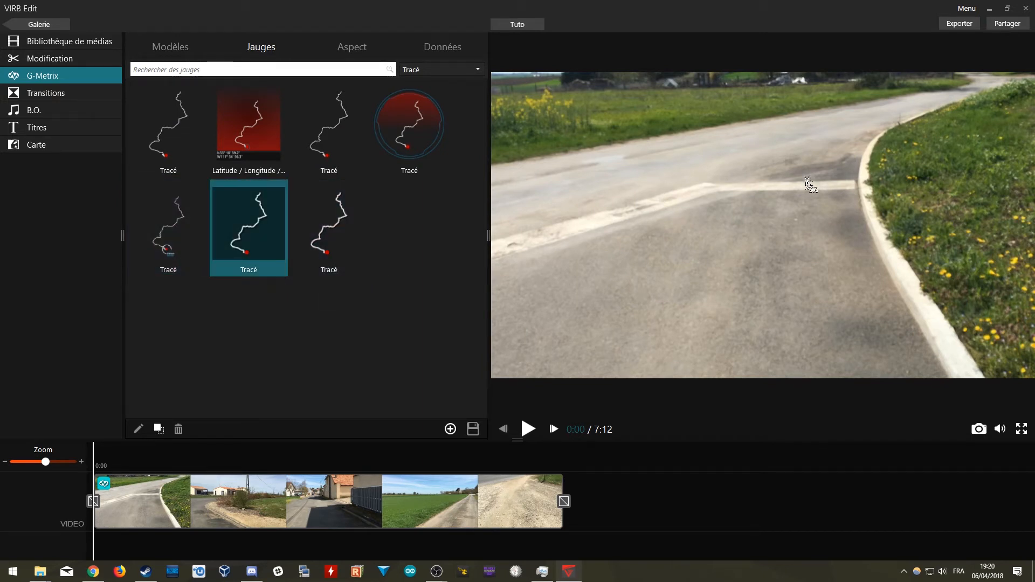
drag(809, 183, 670, 177)
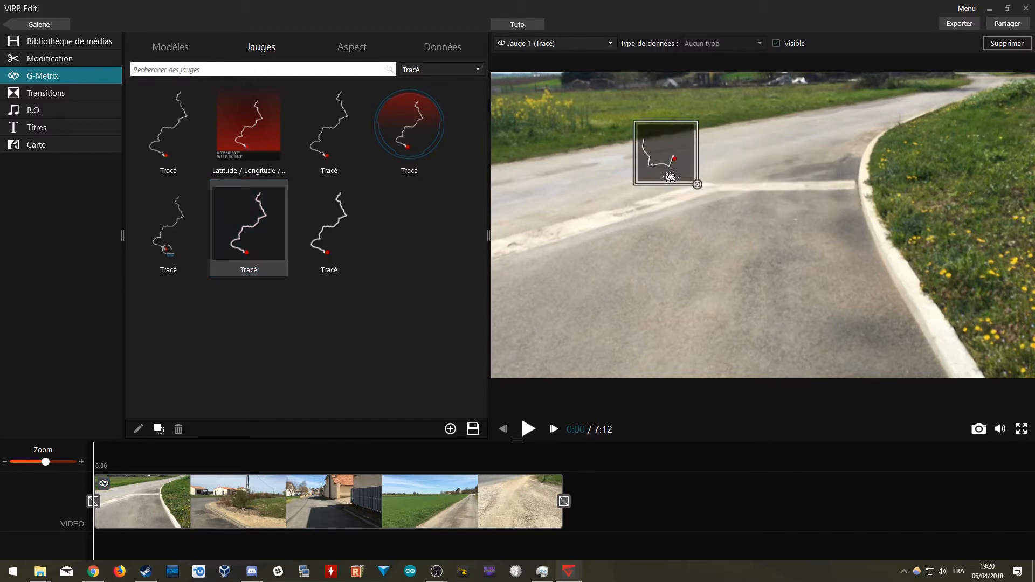
- Scale the Tracé gauge to 175% and move it into the lower-left corner of the video frame
click(352, 47)
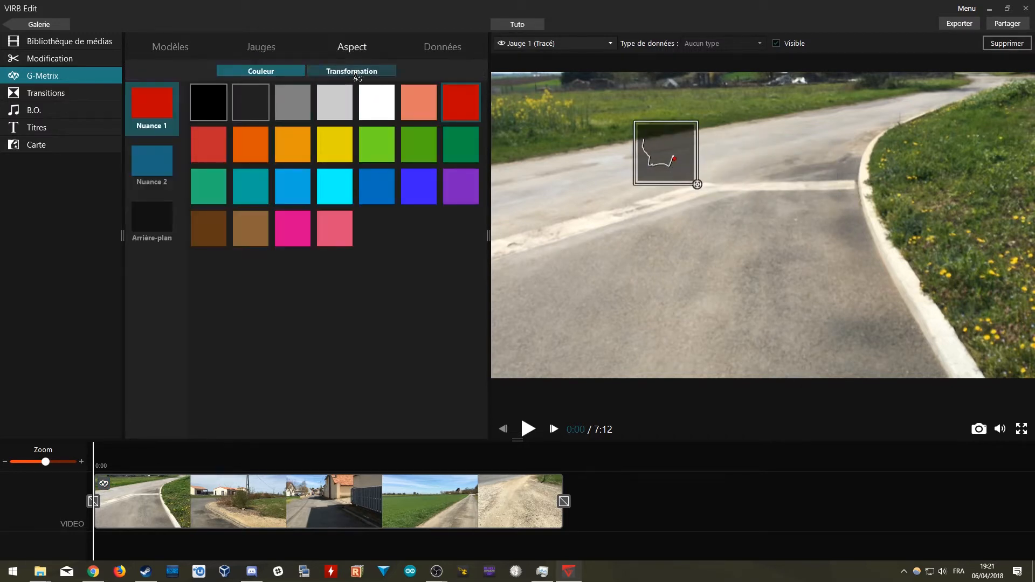
click(357, 76)
drag(303, 106, 548, 105)
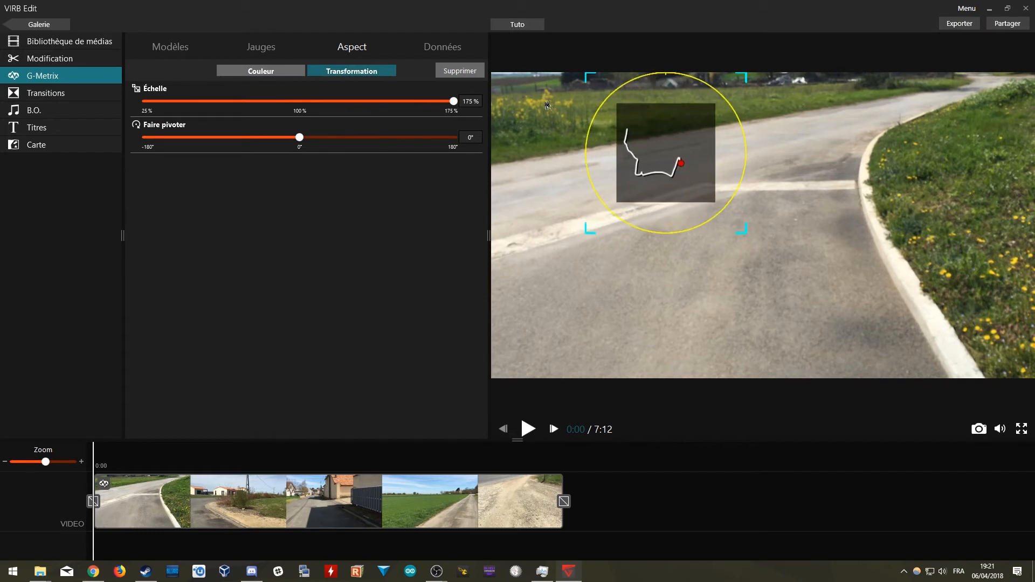
drag(693, 169, 568, 361)
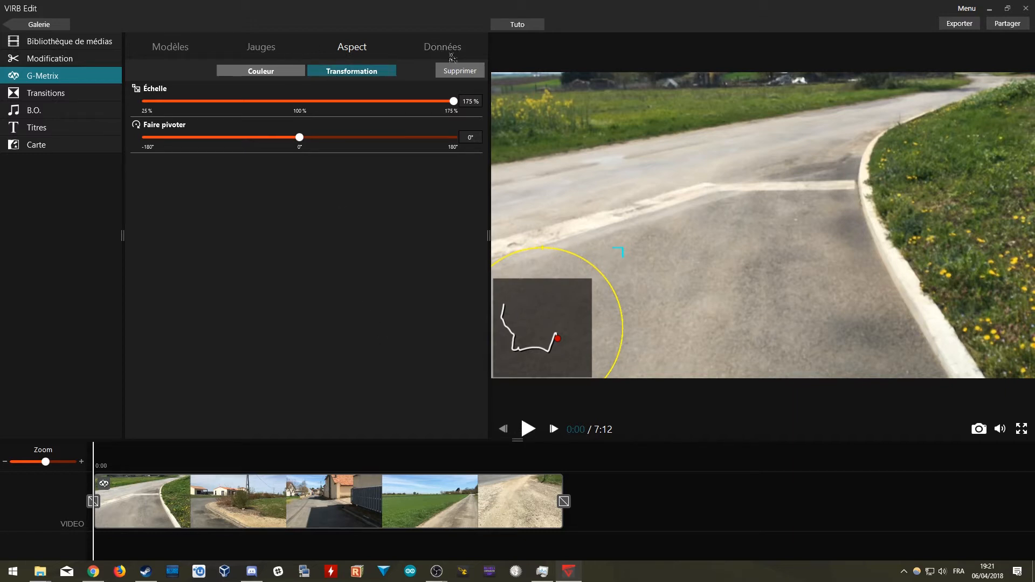
- Set the gauge colours to white for Nuance 1, black for Nuance 2 and 50% black for Arrière-plan
click(263, 70)
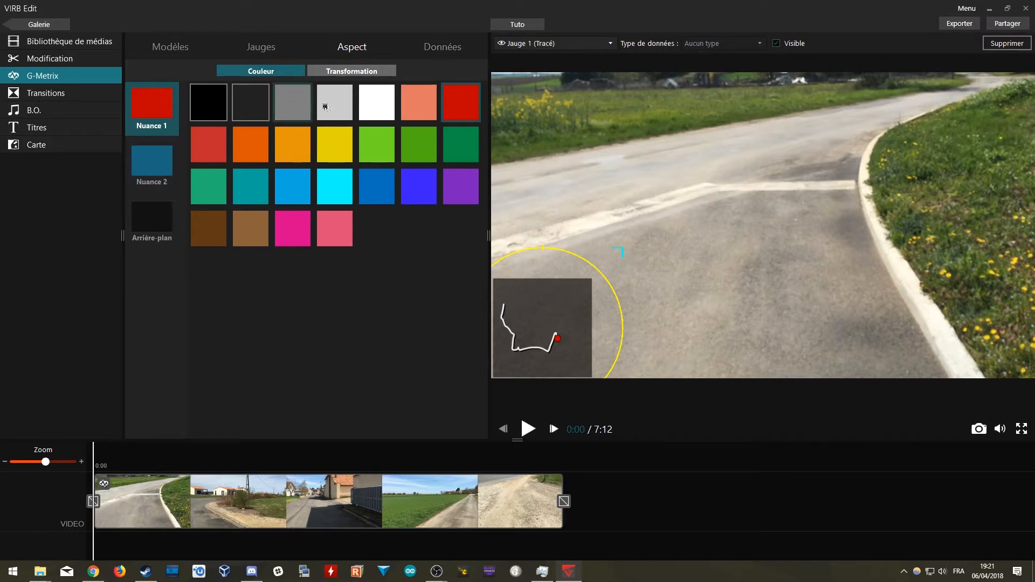
click(380, 106)
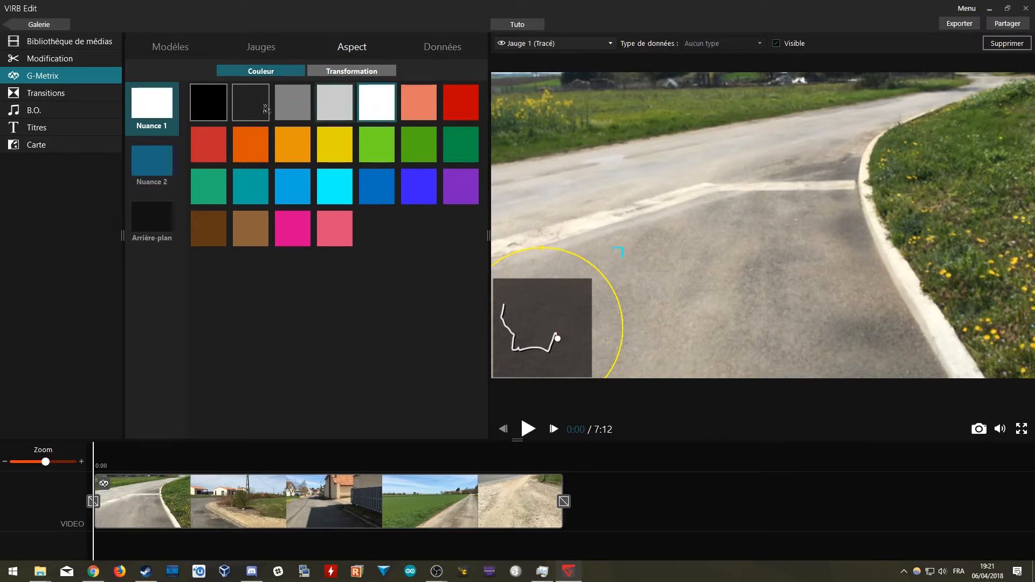
click(152, 165)
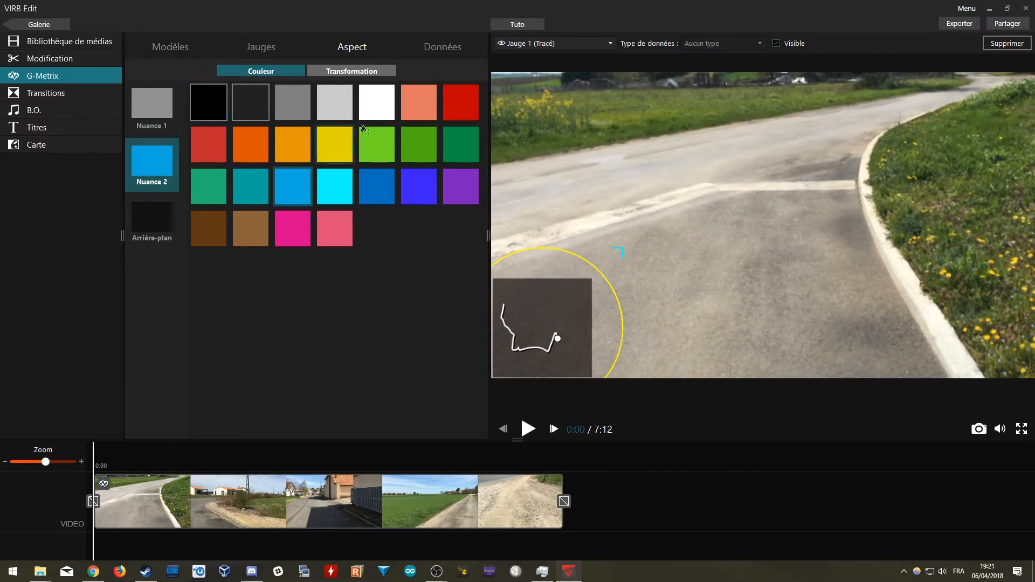
click(210, 114)
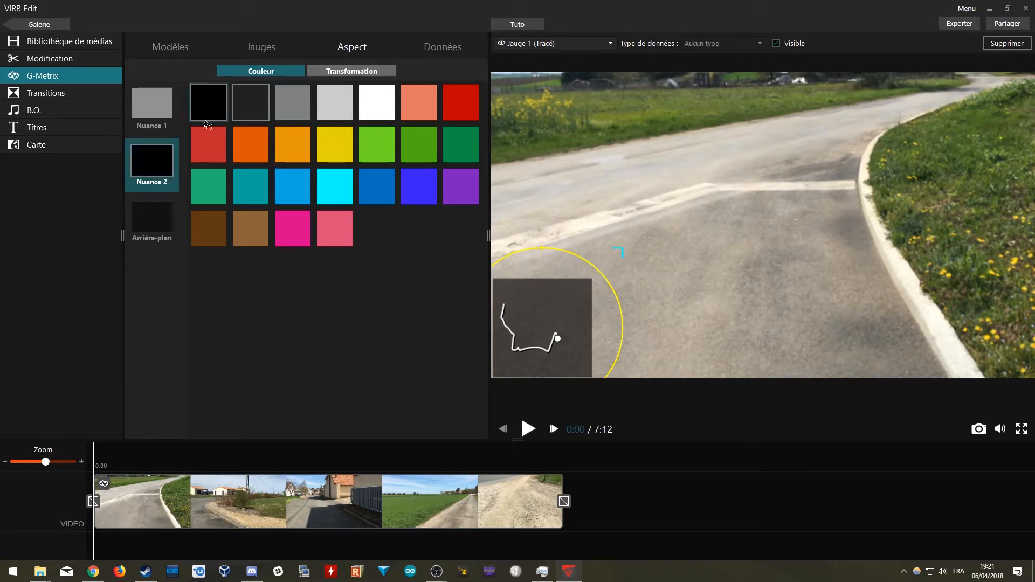
click(152, 215)
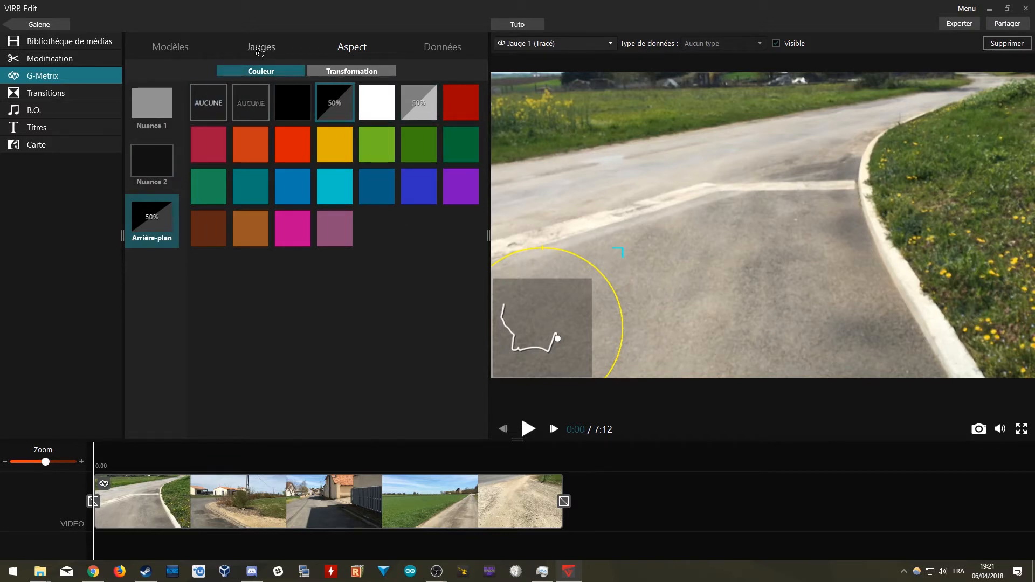
- Find the gauges for the Altitude data and place the slanted numeric bar gauge in the upper-left corner of the video frame
click(418, 54)
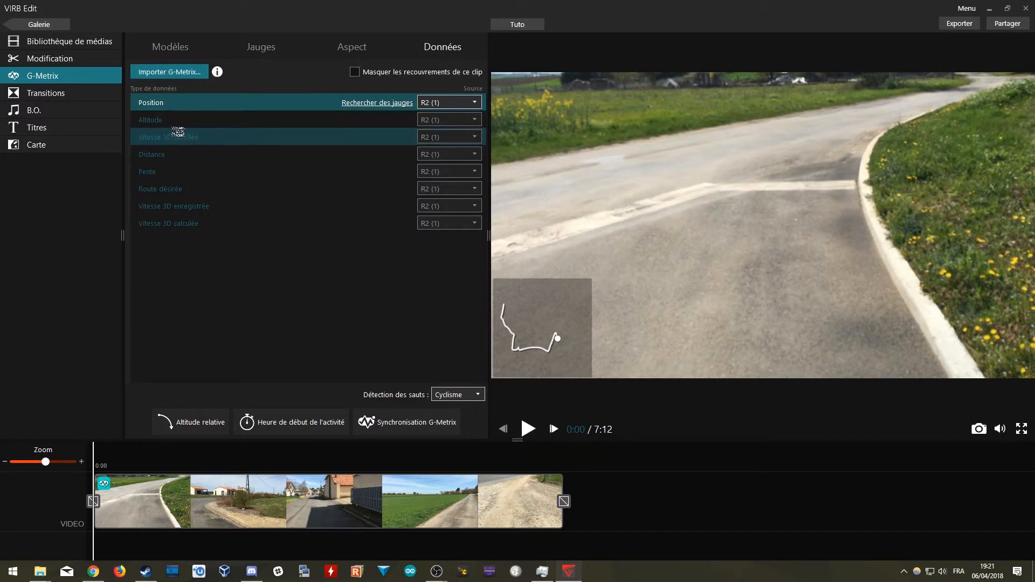
click(380, 121)
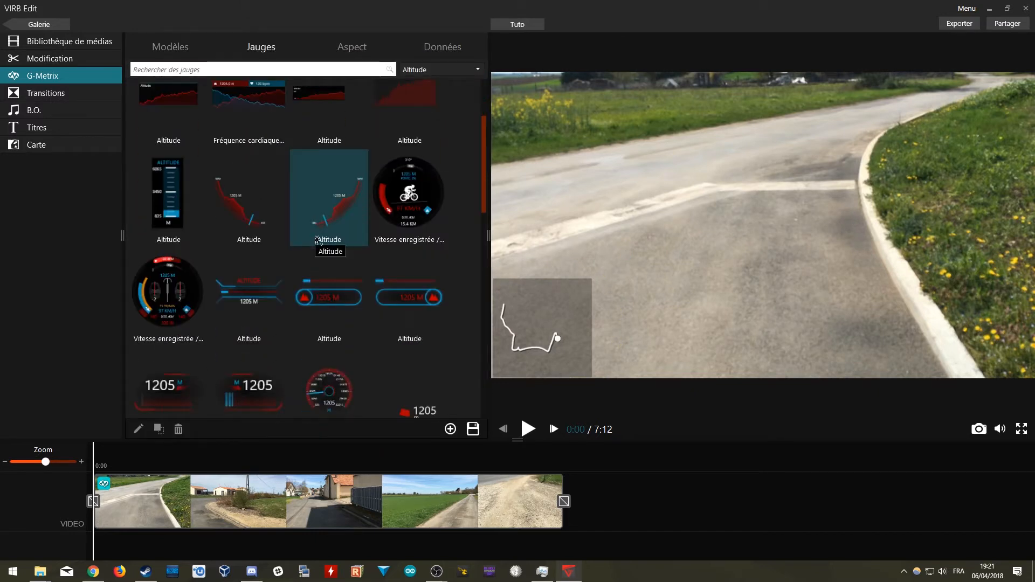
scroll(318, 240, down, 5)
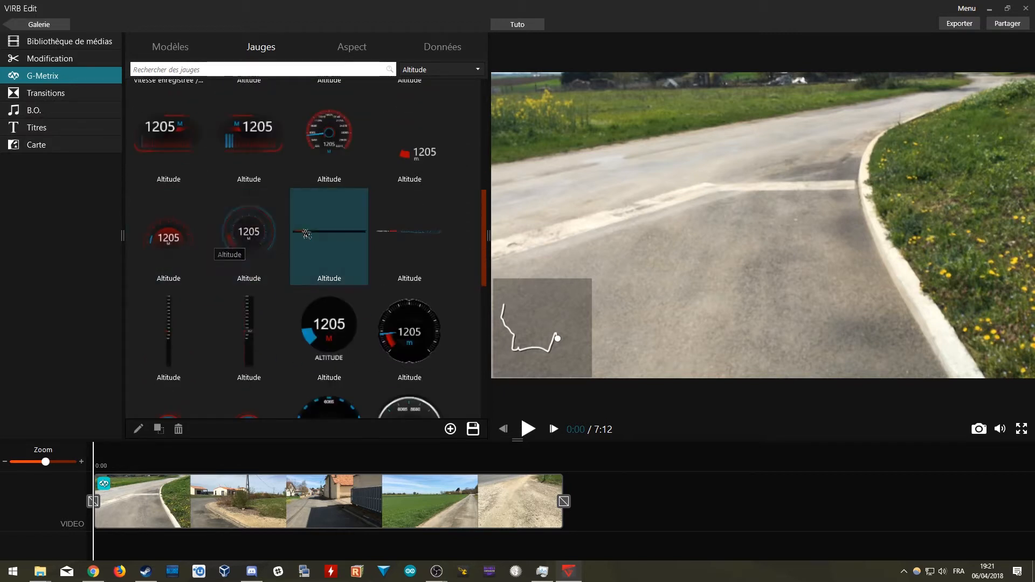
scroll(306, 234, down, 3)
scroll(231, 239, up, 3)
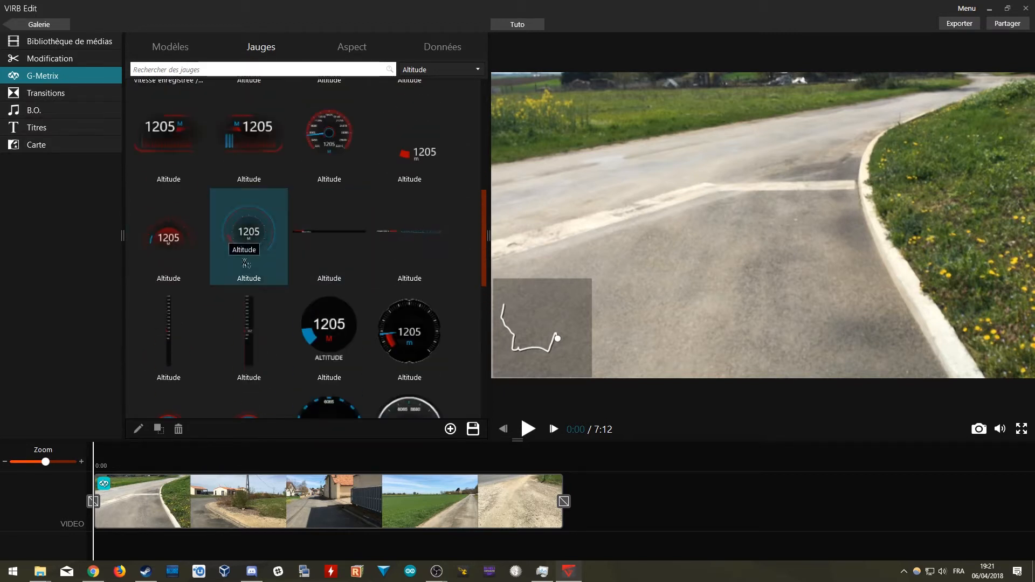
scroll(270, 316, down, 6)
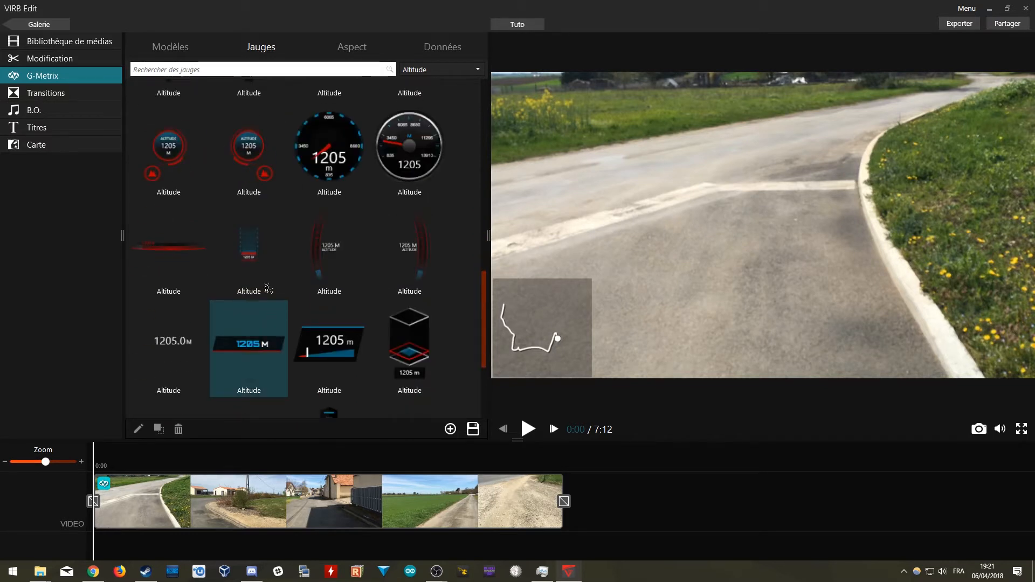
drag(241, 357, 529, 84)
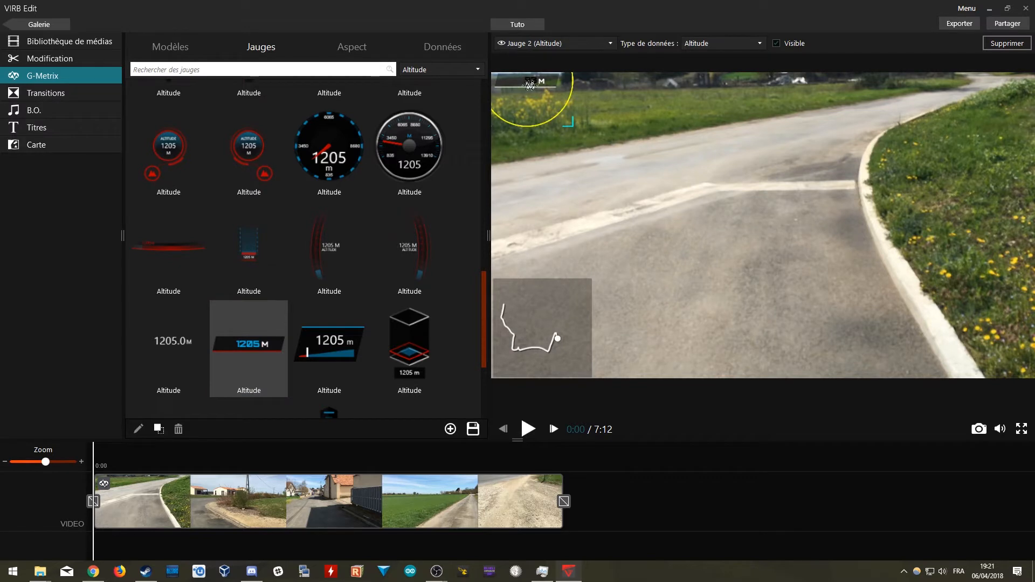
- Try white and red as Nuance 2 for the altitude gauge and settle on white
click(362, 54)
click(152, 160)
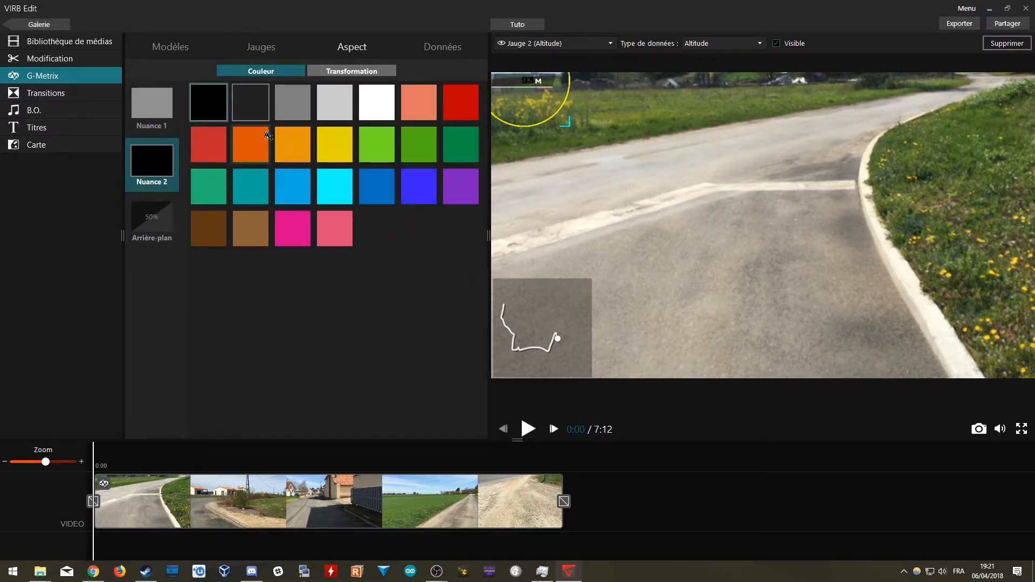
click(372, 106)
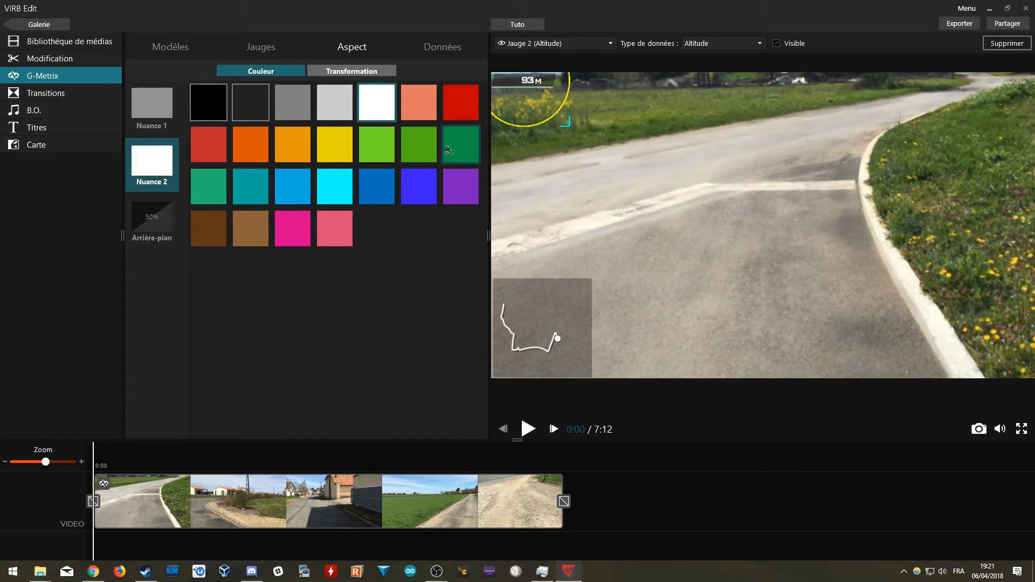
click(216, 156)
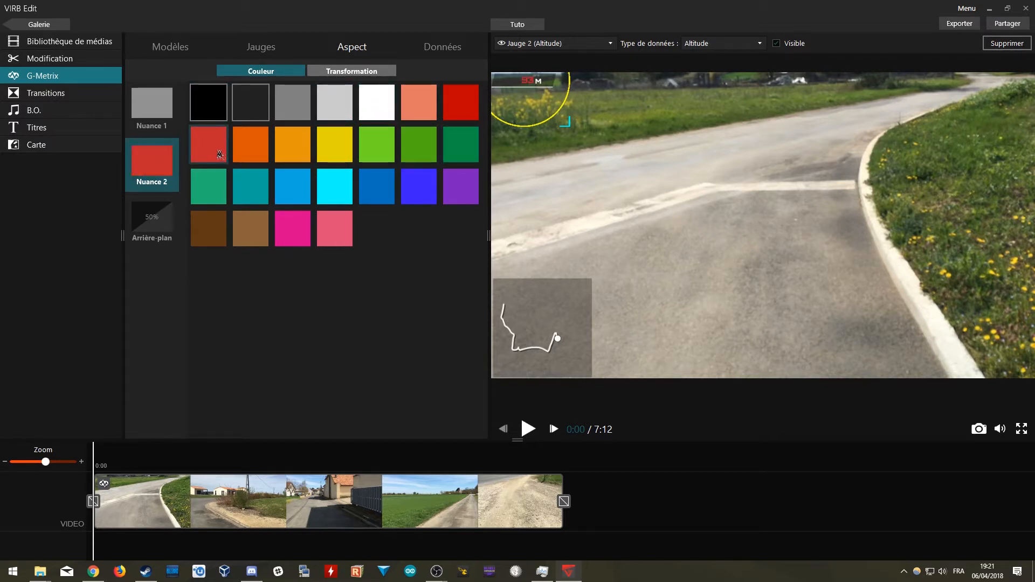
click(372, 100)
- Add a round dial gauge for Vitesse 2D calculée and place it just right of the track map, then check its colours
click(443, 47)
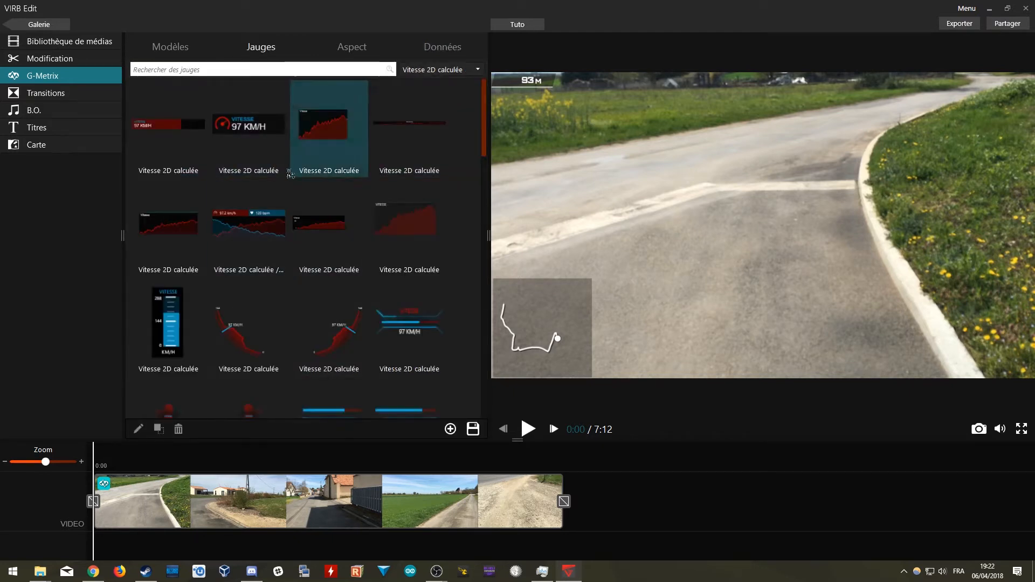
scroll(285, 178, down, 3)
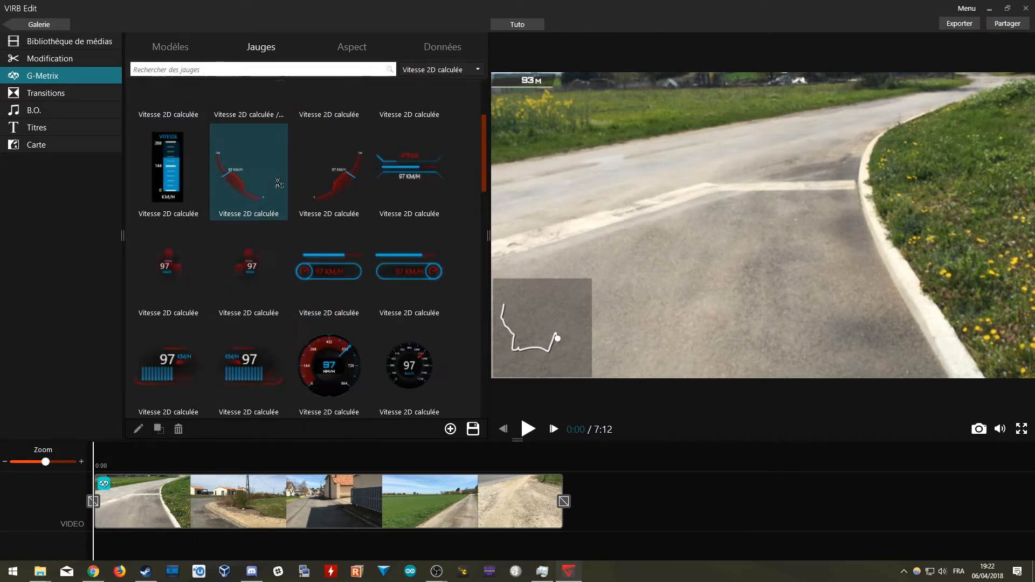
scroll(278, 184, down, 2)
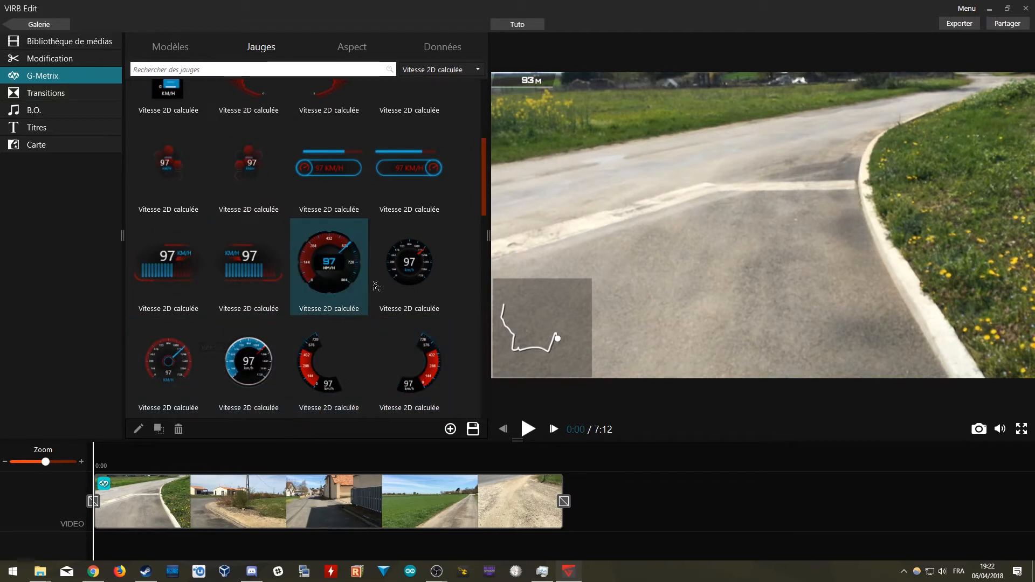
drag(329, 269, 570, 270)
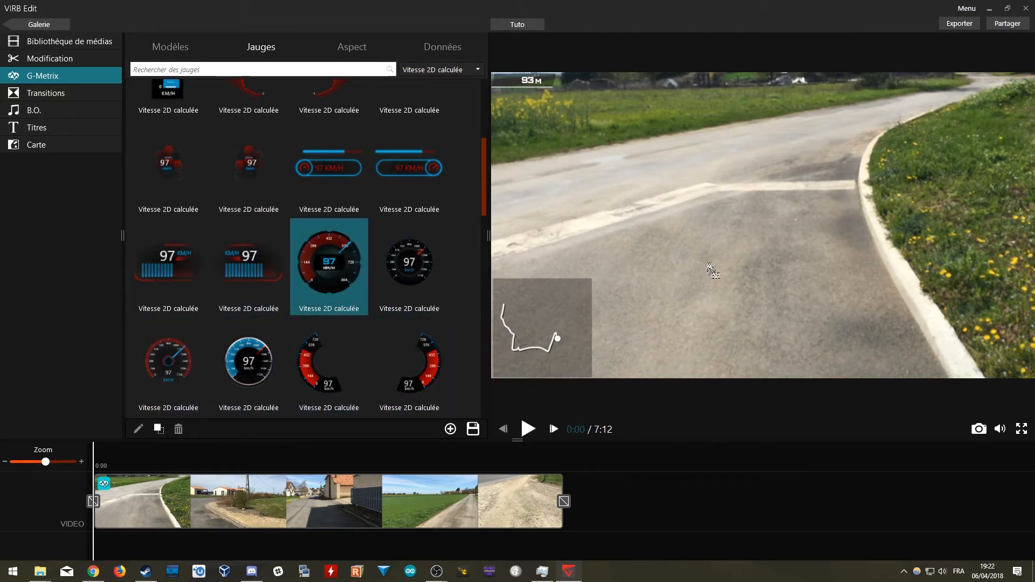
drag(712, 271, 645, 332)
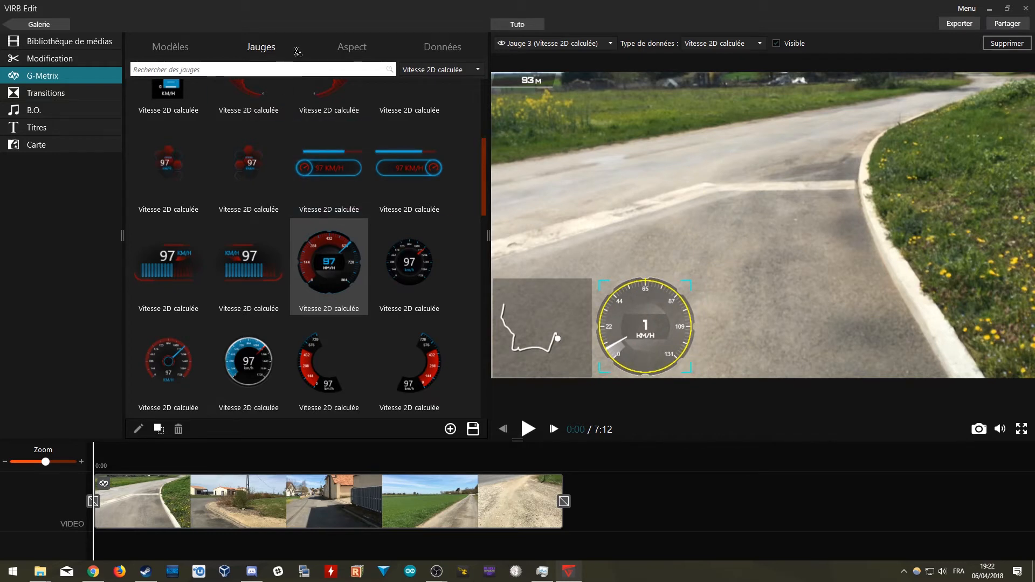
click(361, 52)
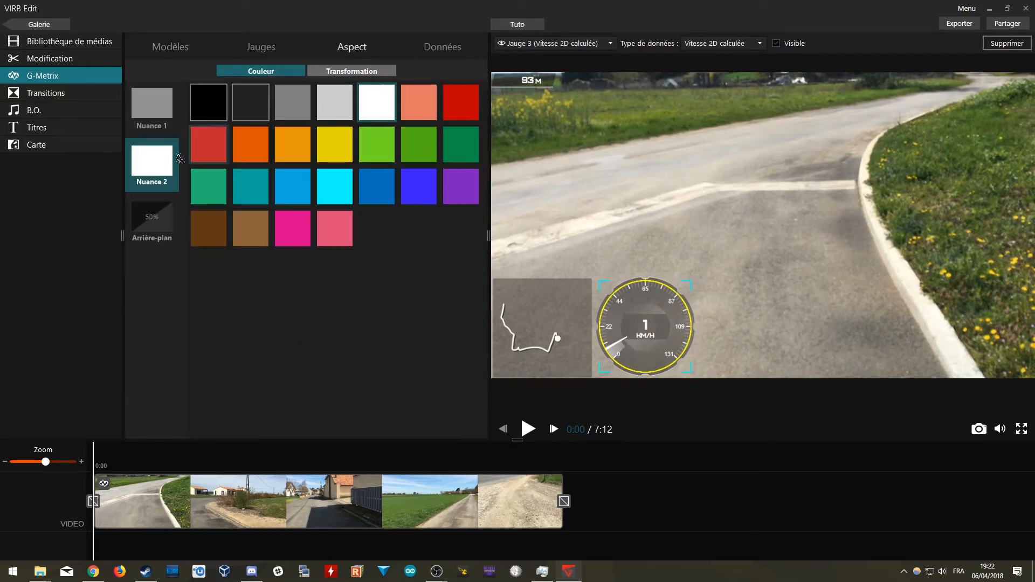
- Find the gauges for the Distance data and place the slanted numeric bar gauge just above the track map
click(441, 53)
click(394, 152)
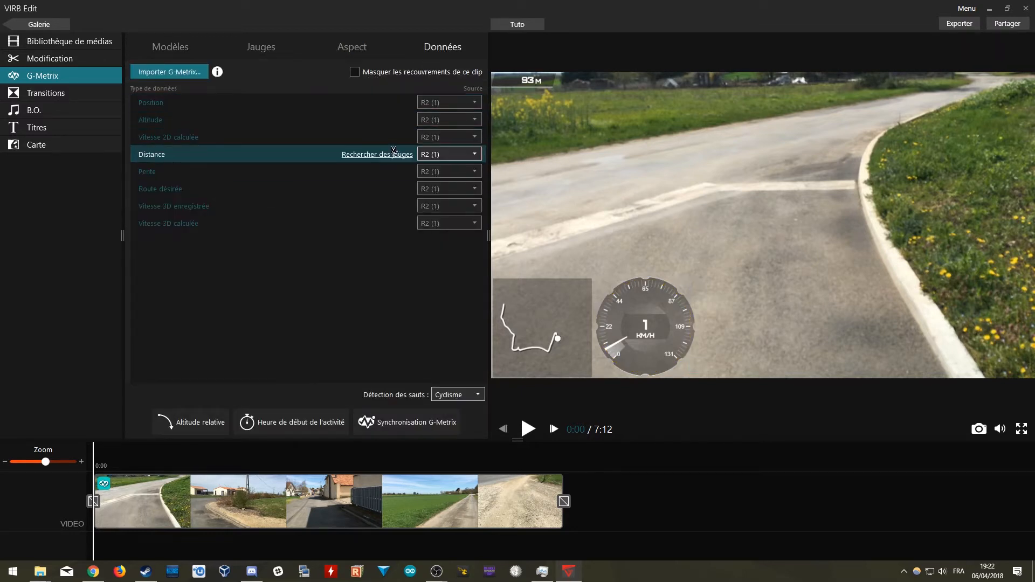
click(387, 156)
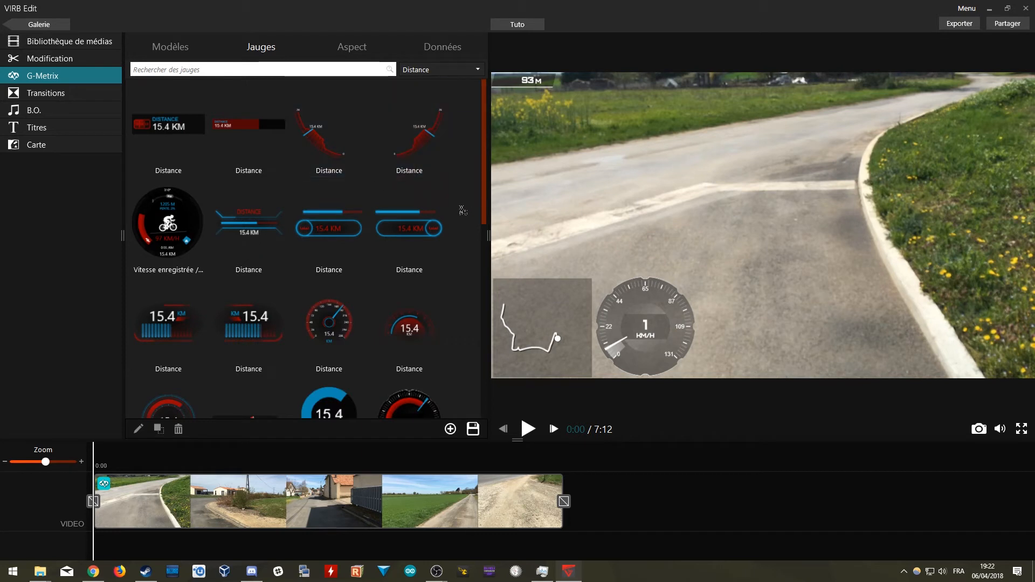
scroll(402, 291, down, 5)
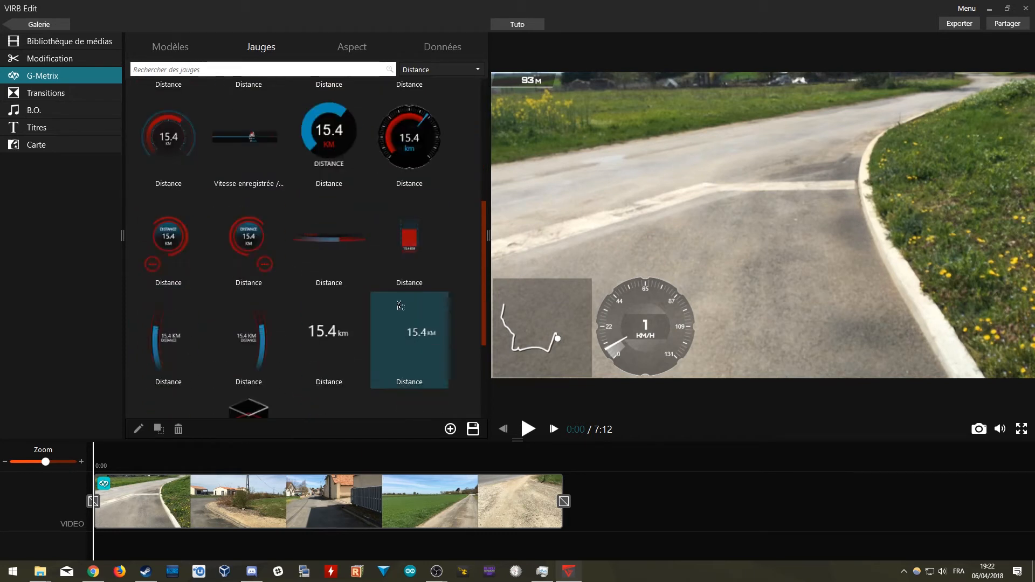
scroll(399, 305, up, 2)
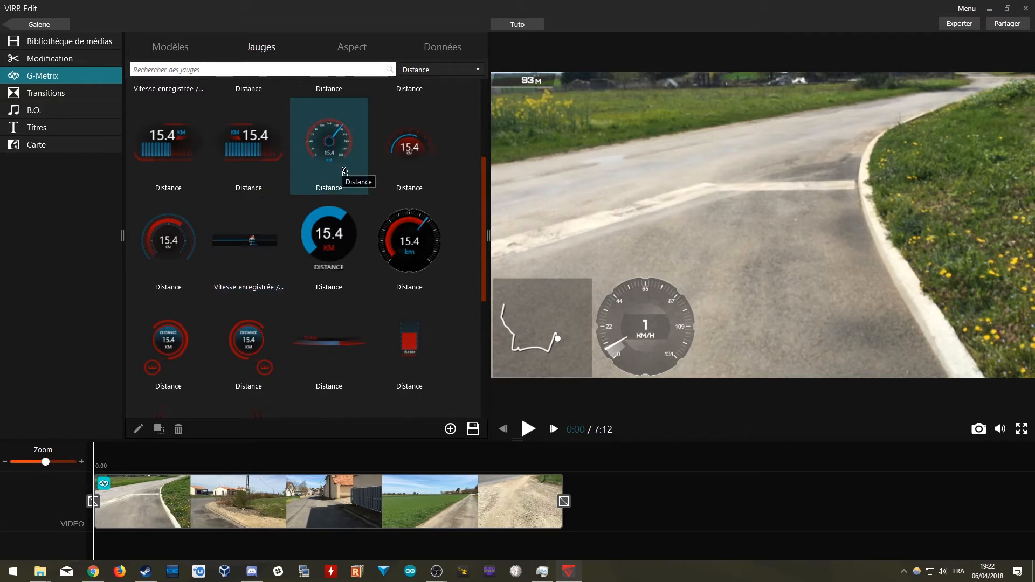
scroll(404, 216, down, 4)
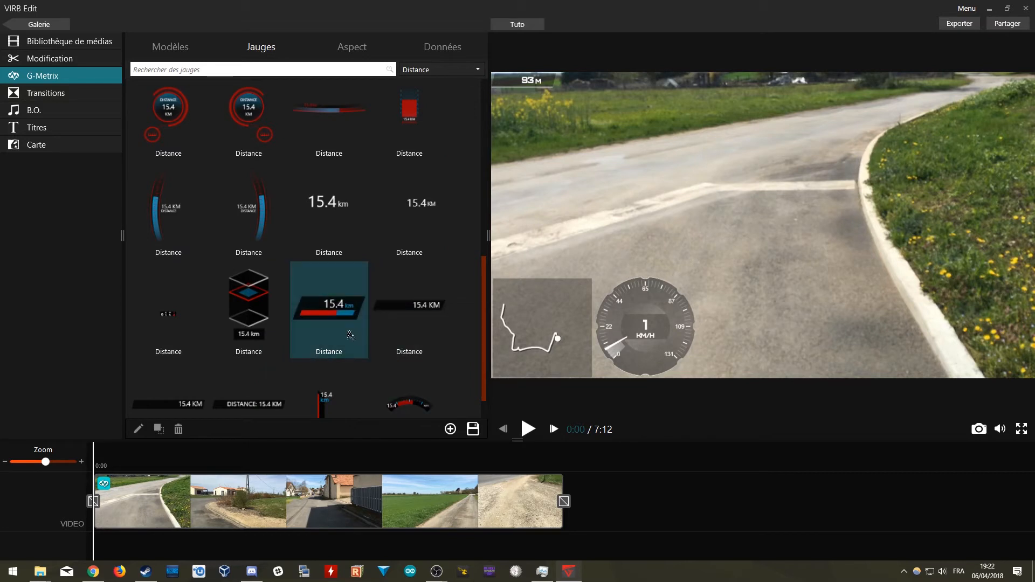
drag(321, 312, 529, 268)
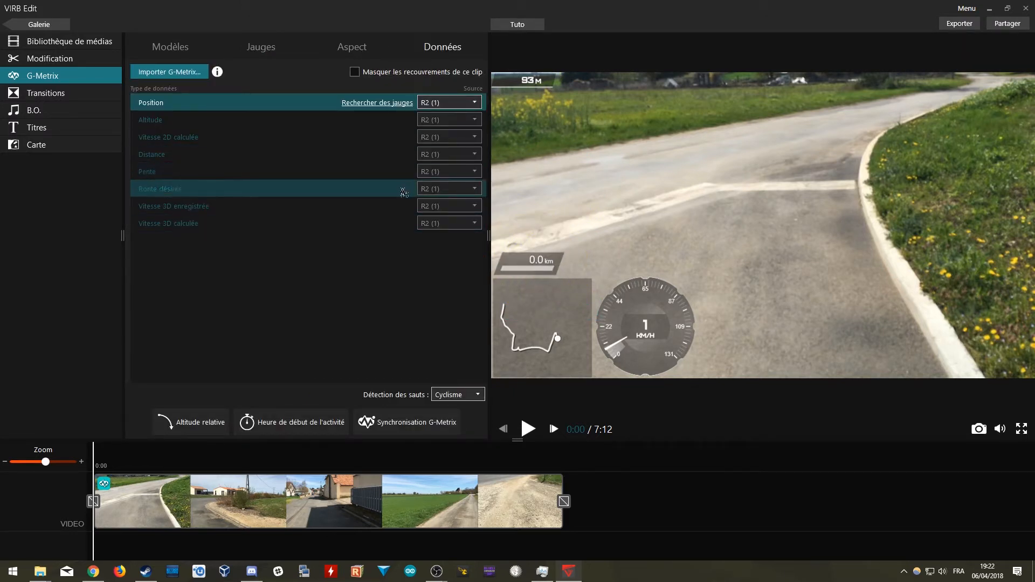
- Find the gauges for Vitesse 3D calculée and place the semi-transparent speed graph gauge in the lower-right area of the video frame
click(394, 192)
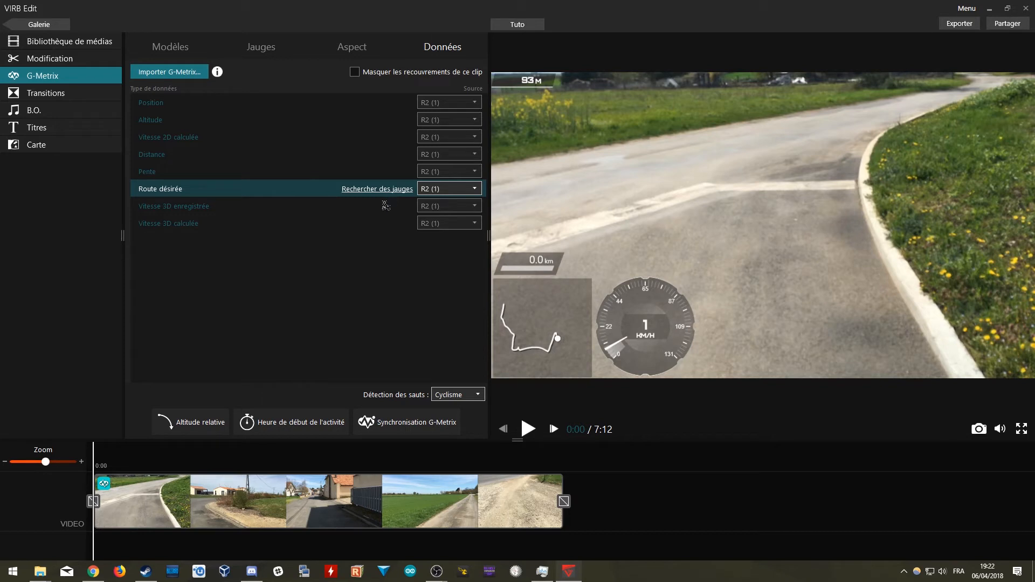
click(372, 228)
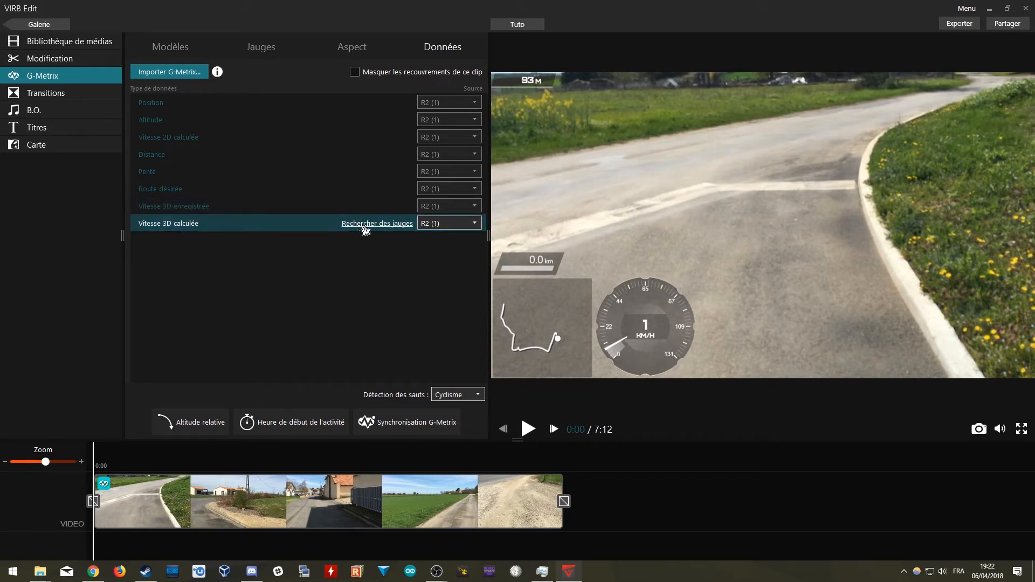
click(364, 226)
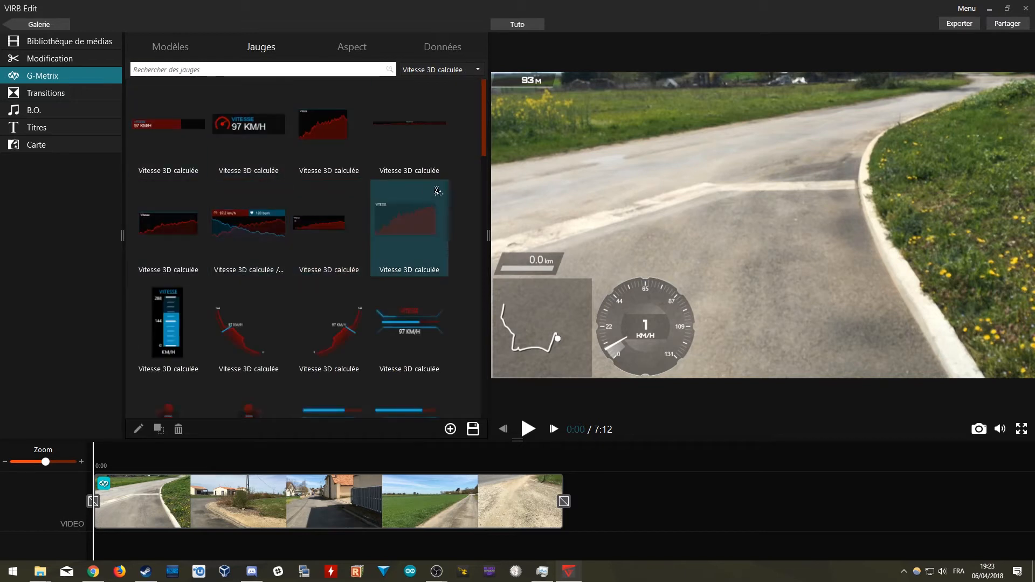
scroll(455, 173, down, 5)
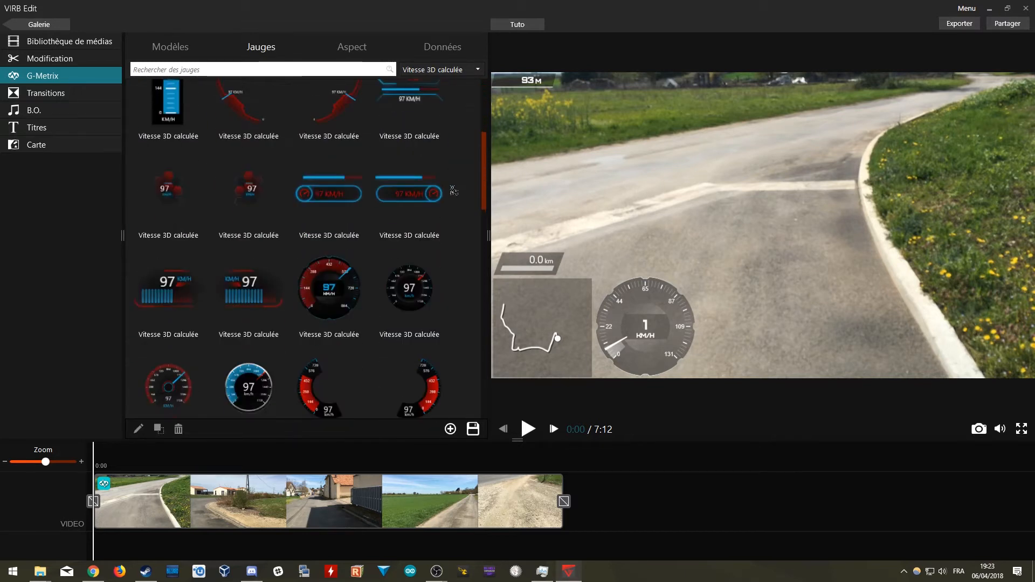
scroll(454, 189, up, 4)
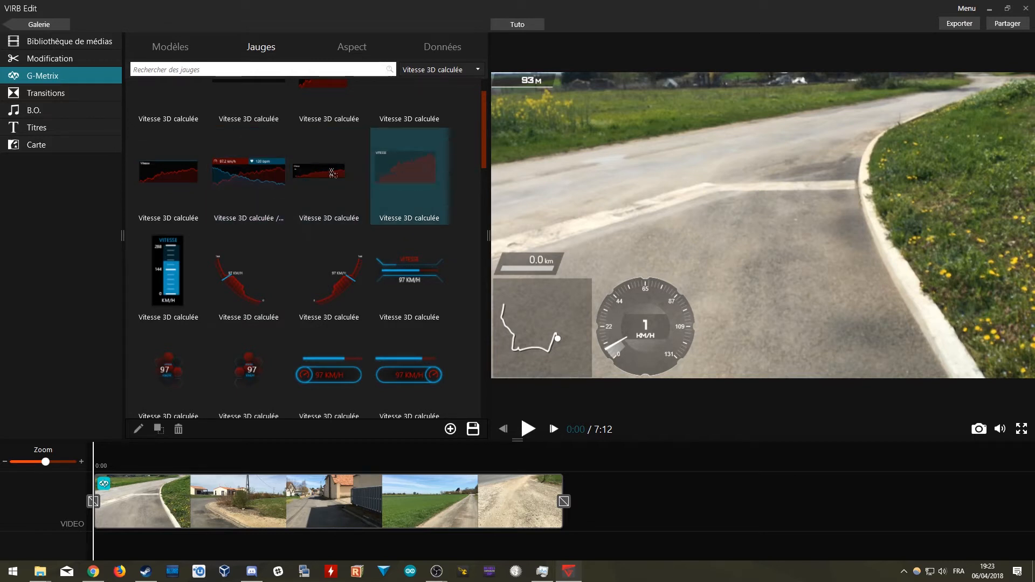
drag(409, 177, 840, 303)
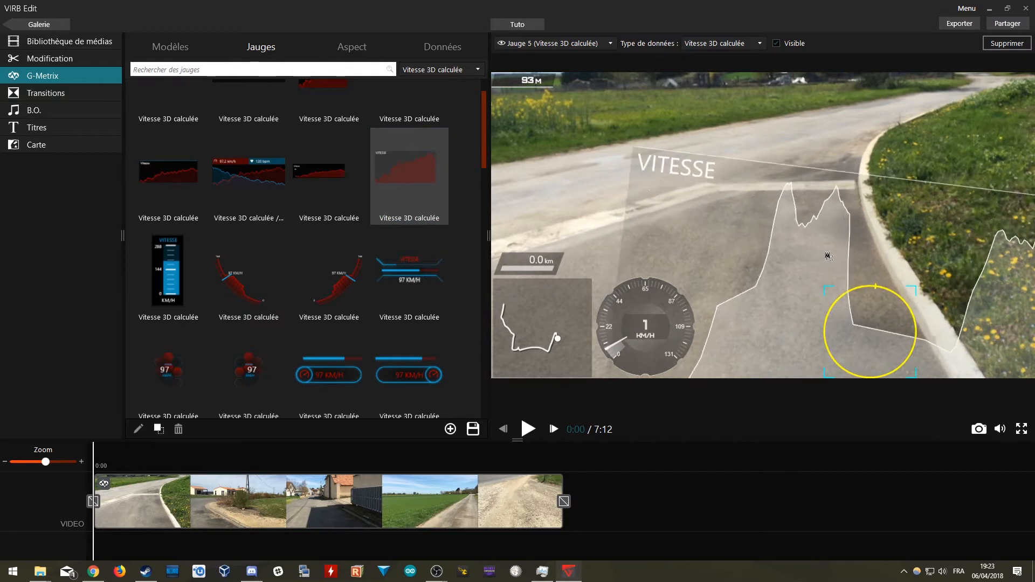
- Set the speed graph's rotation to 0° and scale to 46%, and move it closer to the speed dial
click(365, 49)
click(337, 72)
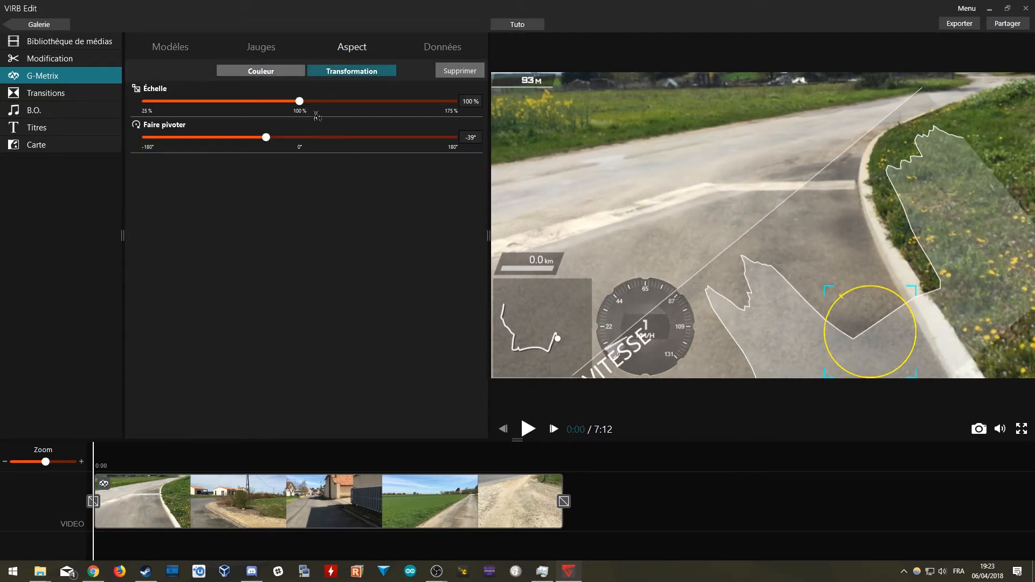
click(470, 137)
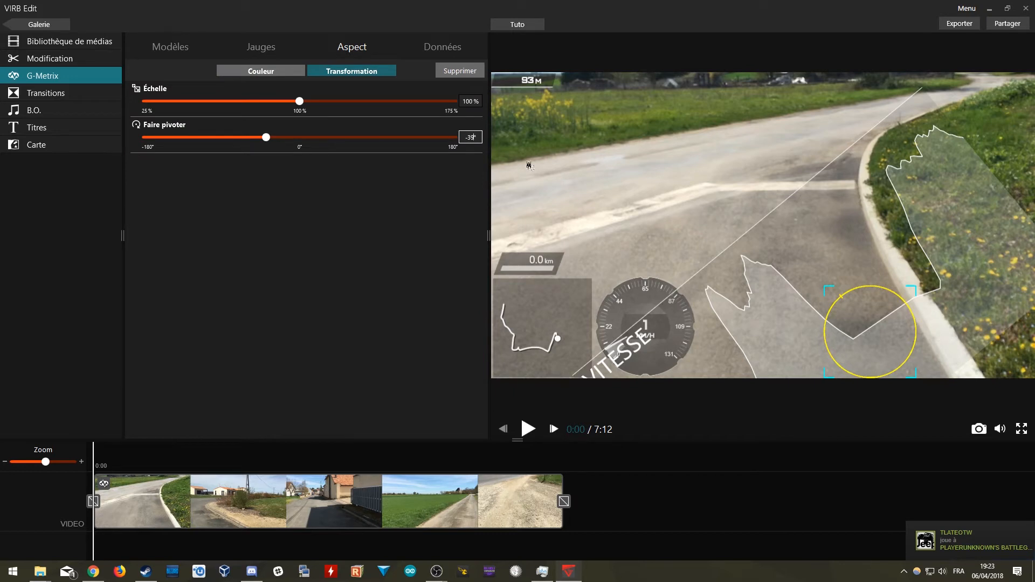
text(0)
key(Return)
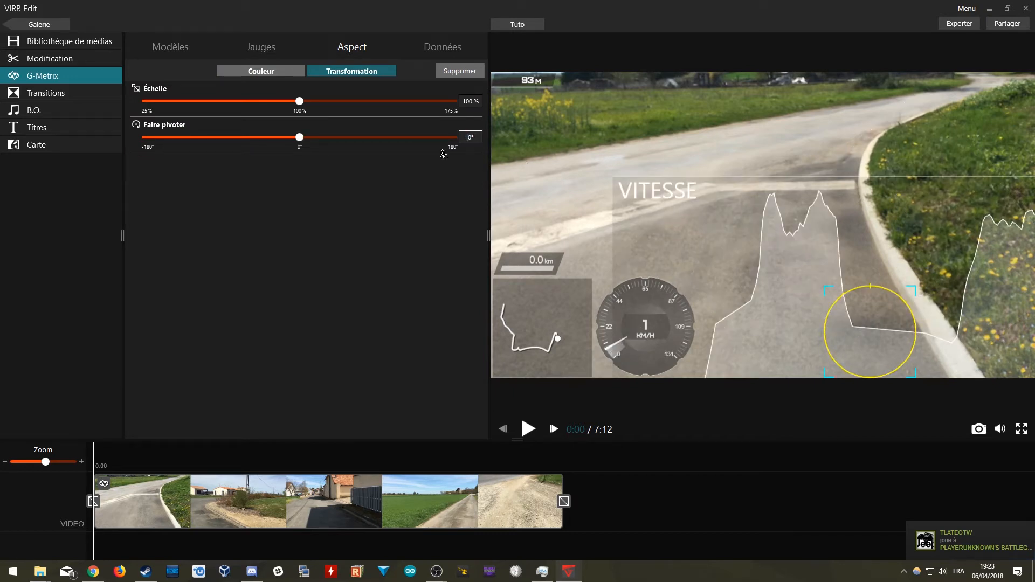
drag(303, 106, 194, 116)
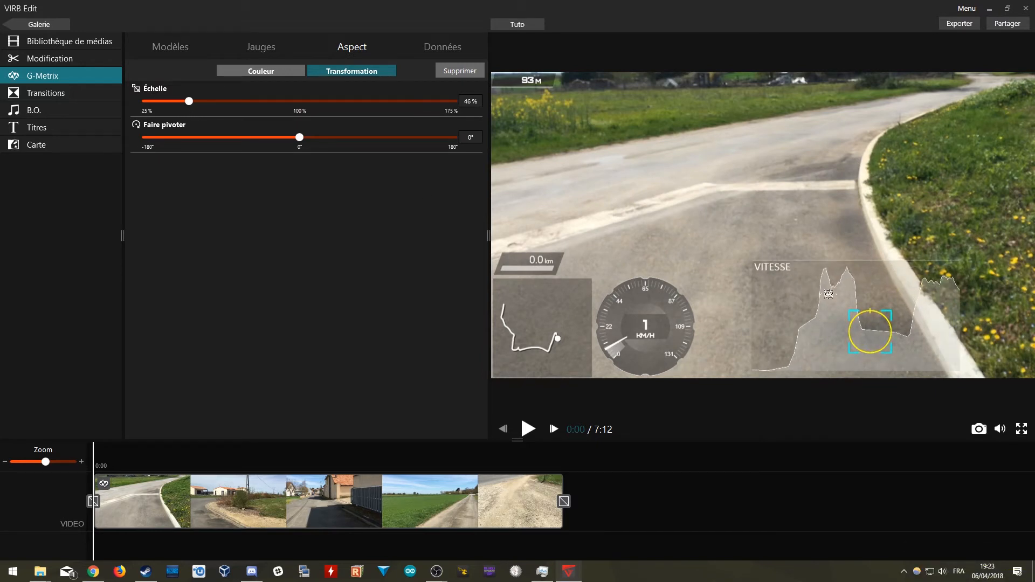
drag(824, 315, 784, 317)
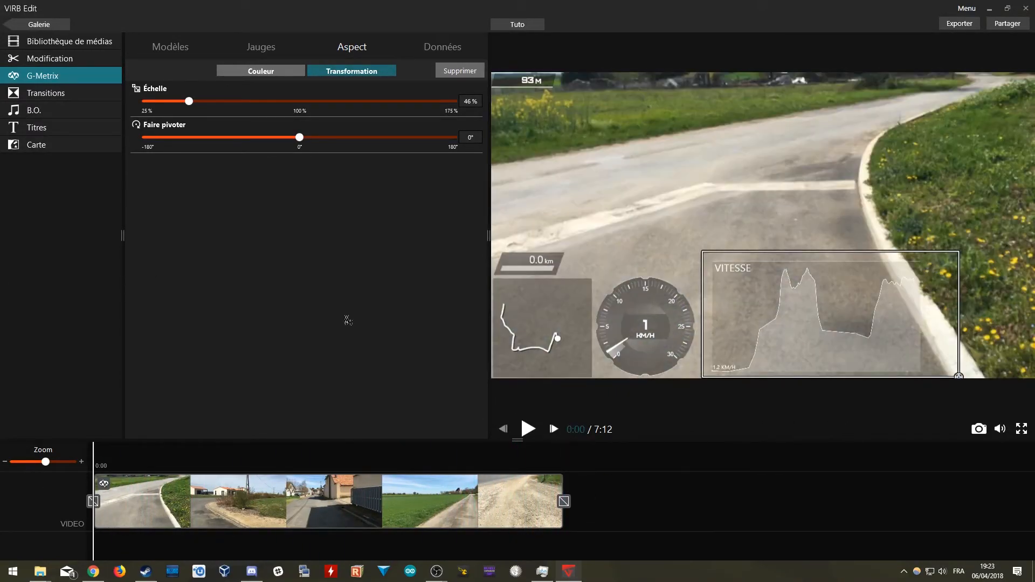
- Synchronise the clip's start with the track position at 5:01 near the Rue de Bel air junction, and check the gauges along the clip
click(443, 48)
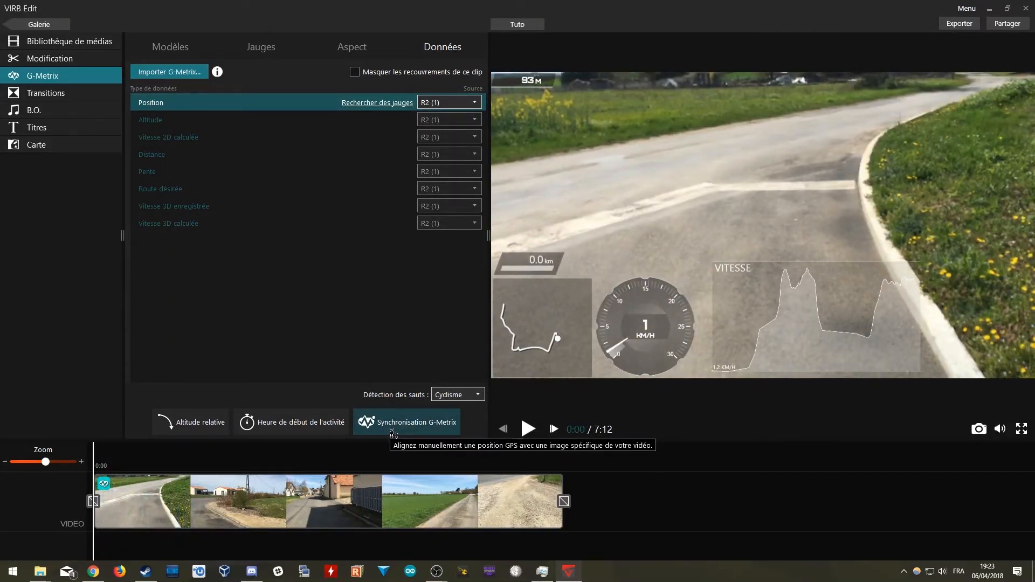
click(391, 431)
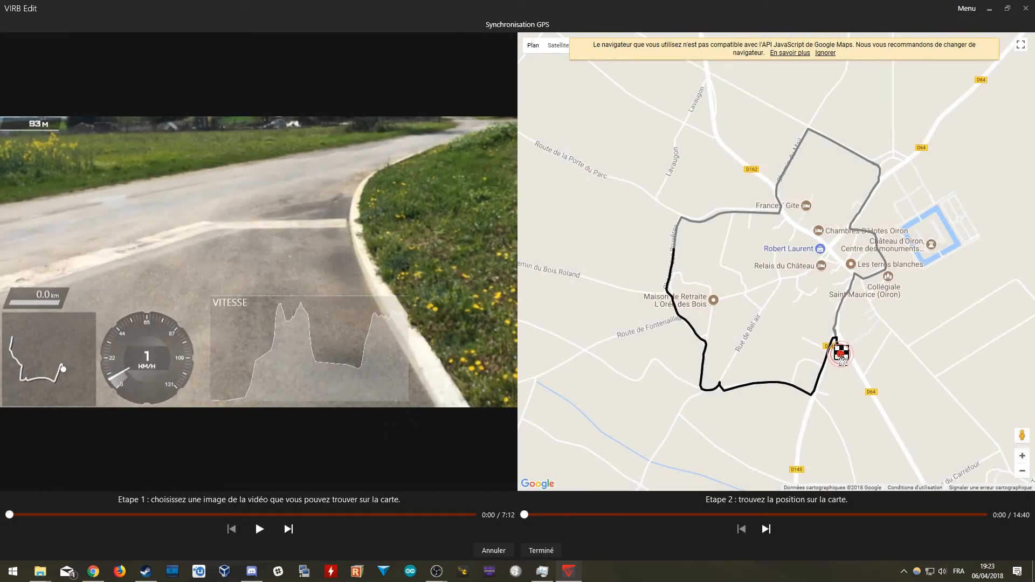
mouse_move(841, 357)
mouse_down()
mouse_move(764, 389)
mouse_move(716, 386)
mouse_up()
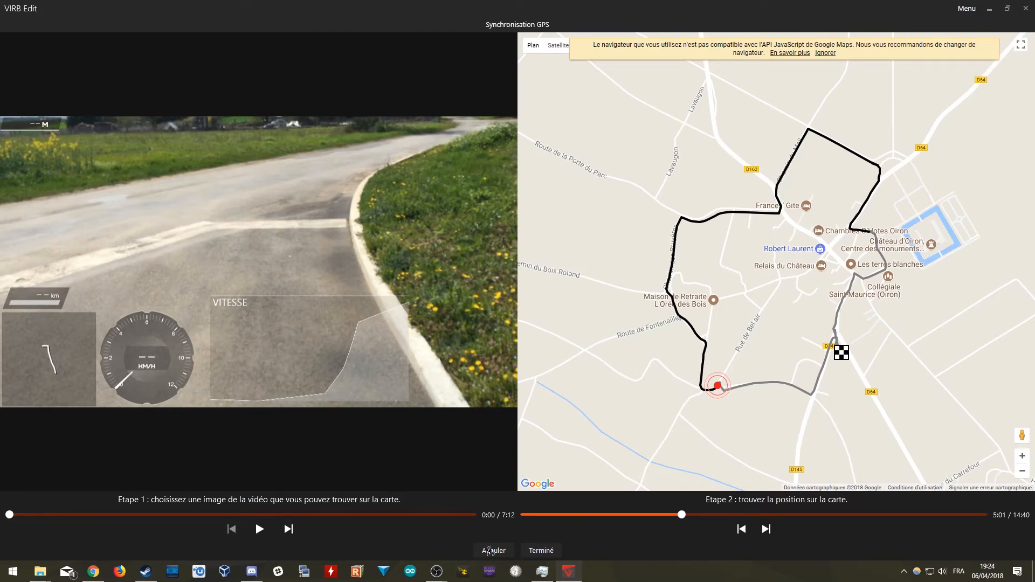
click(261, 531)
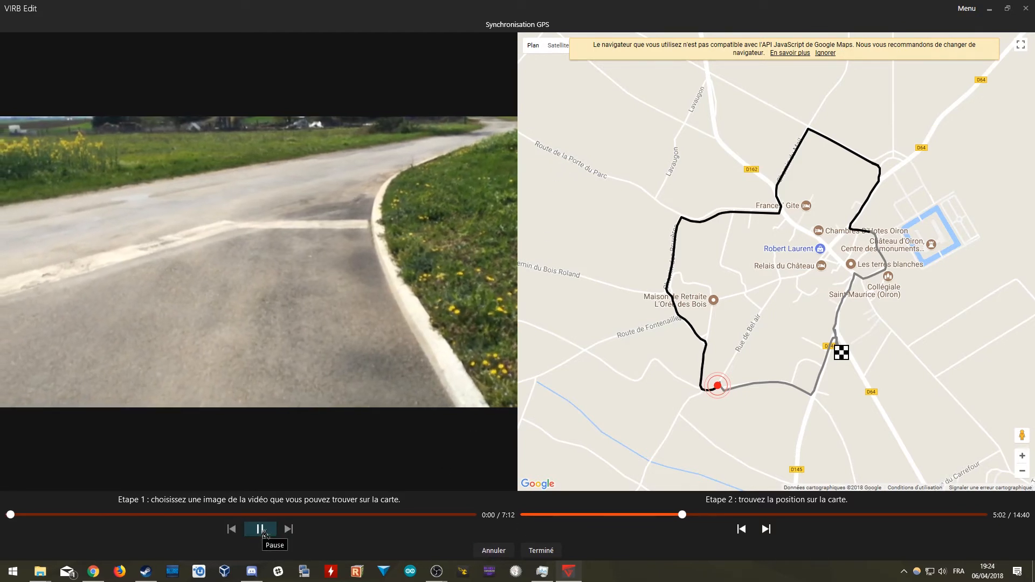
click(264, 534)
click(261, 530)
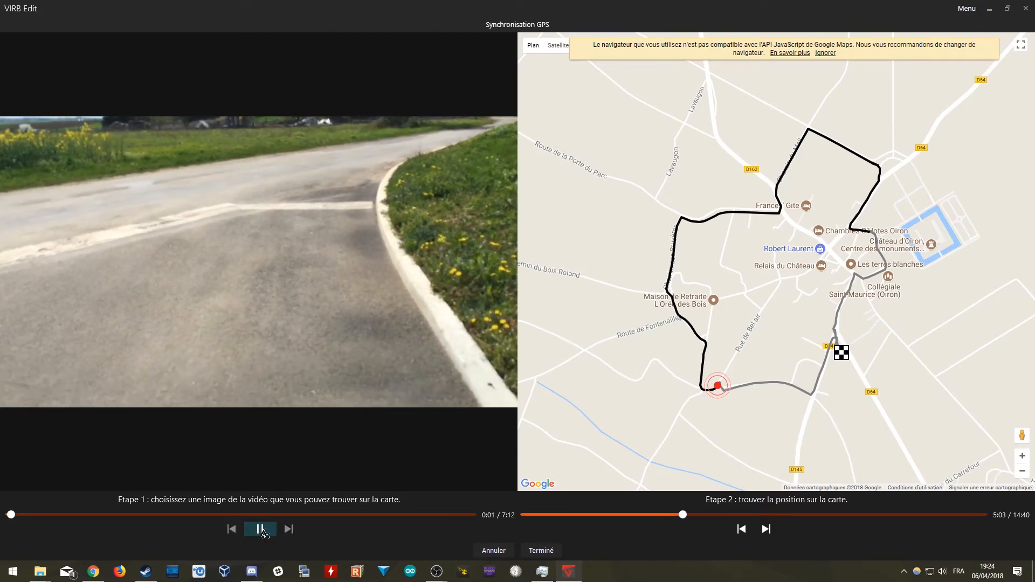
click(260, 531)
click(541, 550)
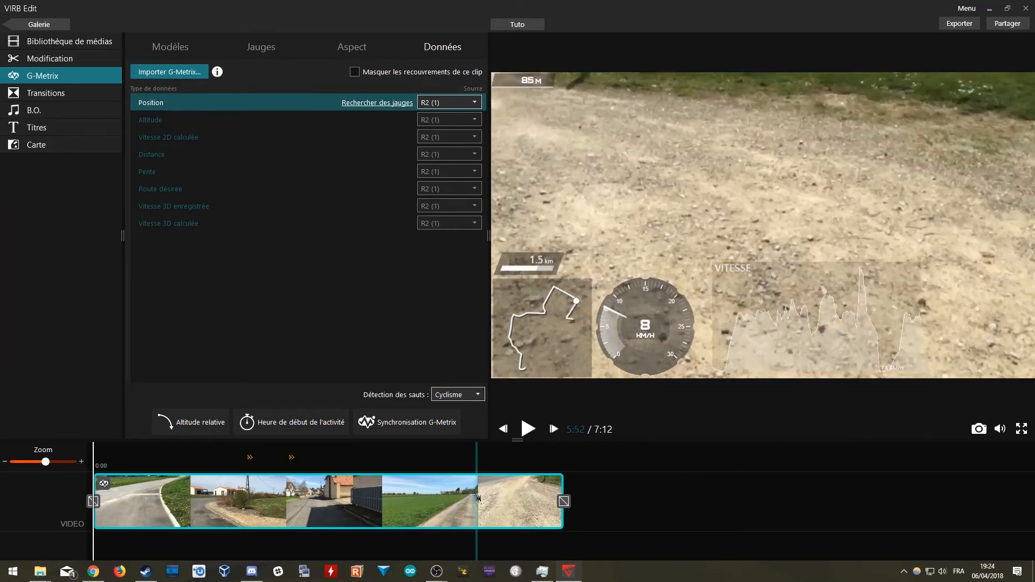
drag(517, 500, 41, 499)
drag(564, 499, 136, 486)
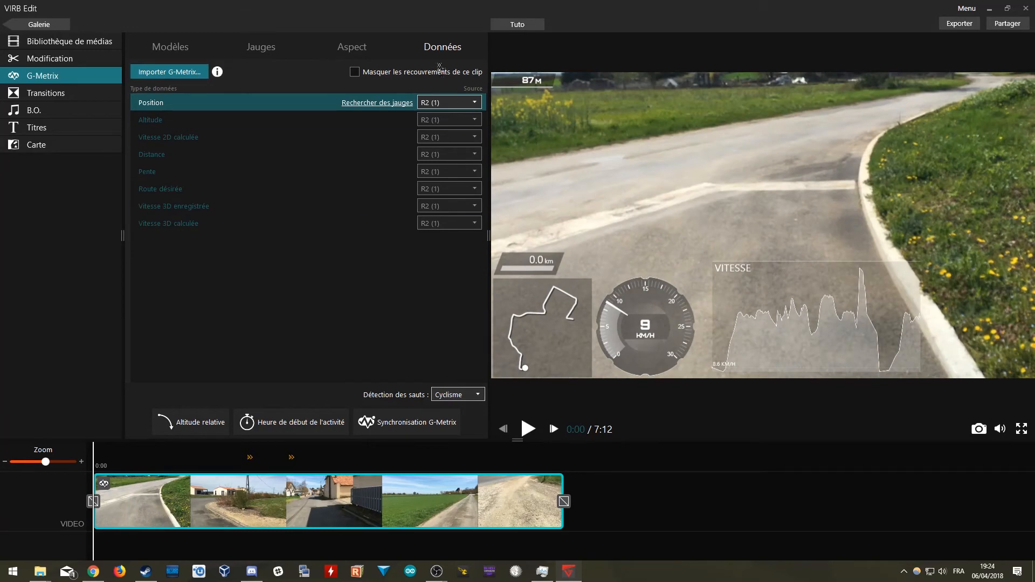
- Refine the G-Metrix synchronisation by matching the clip's first frame to the track position at 4:38 on the zoomed-in map
click(446, 421)
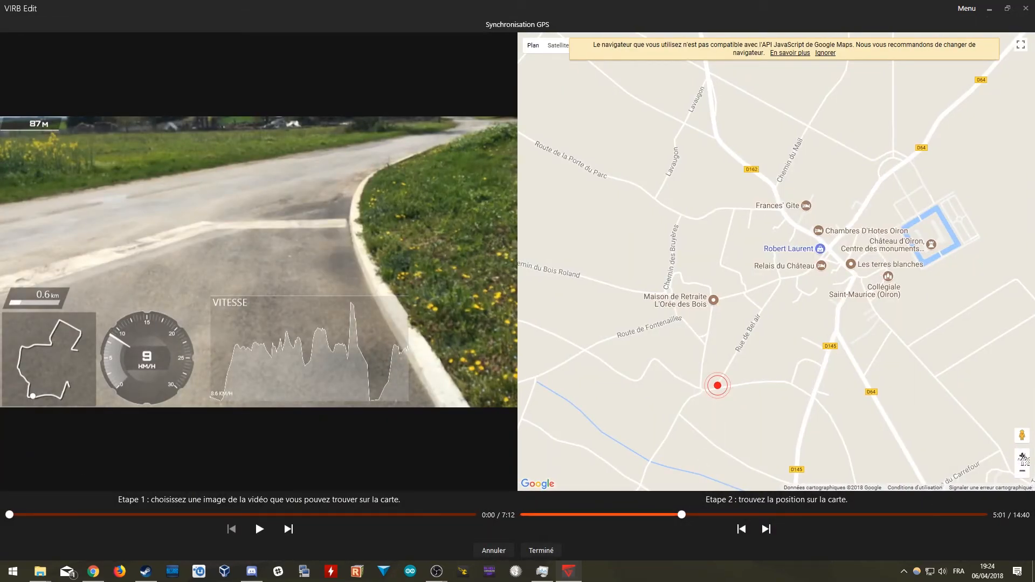
scroll(736, 350, up, 3)
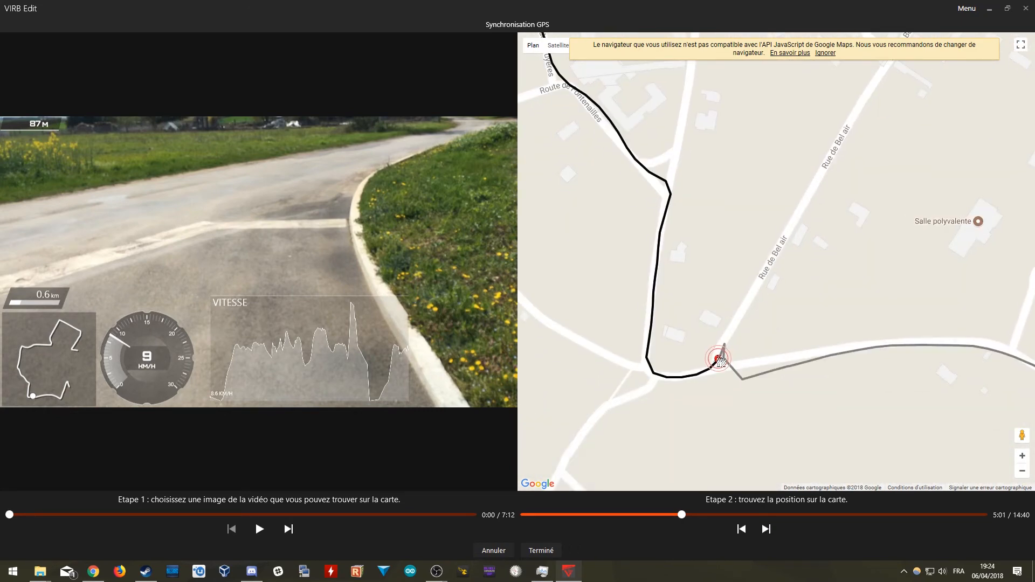
drag(720, 362, 720, 353)
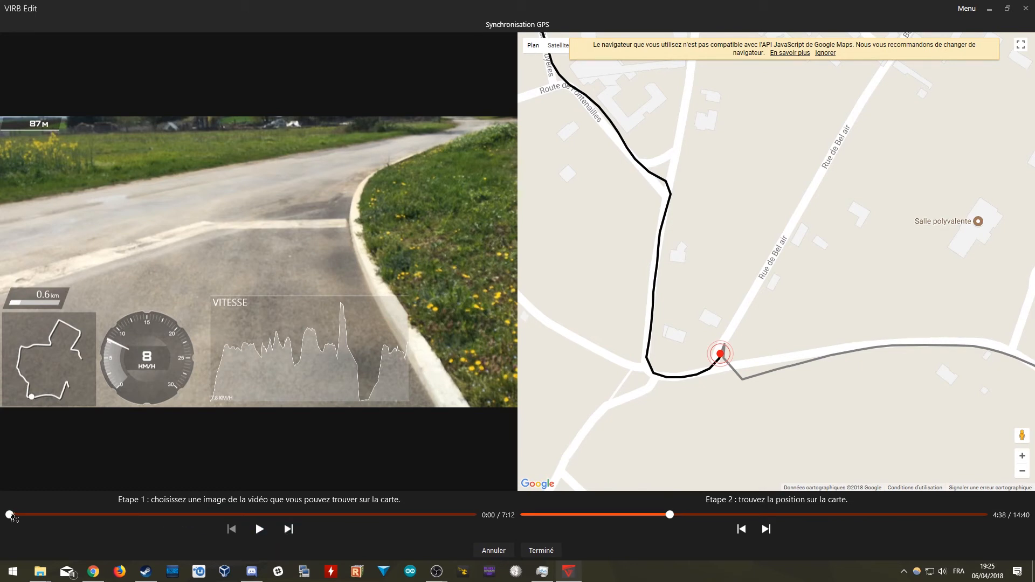
mouse_move(10, 514)
mouse_down()
mouse_move(74, 515)
mouse_move(9, 514)
mouse_up()
click(541, 550)
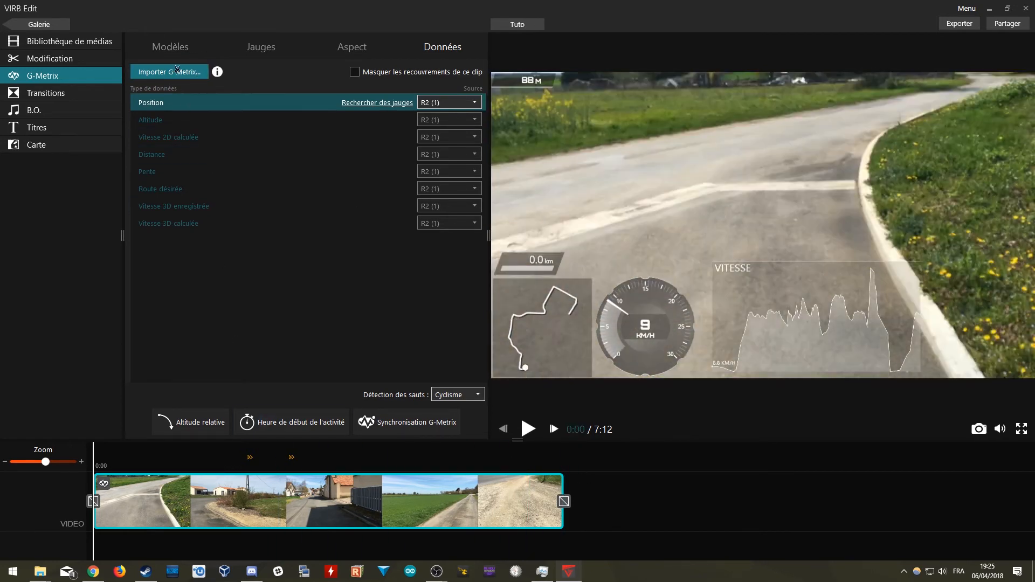
- Look through the gauge templates and the downloadable models in the online browser, and return to the video editor
click(170, 47)
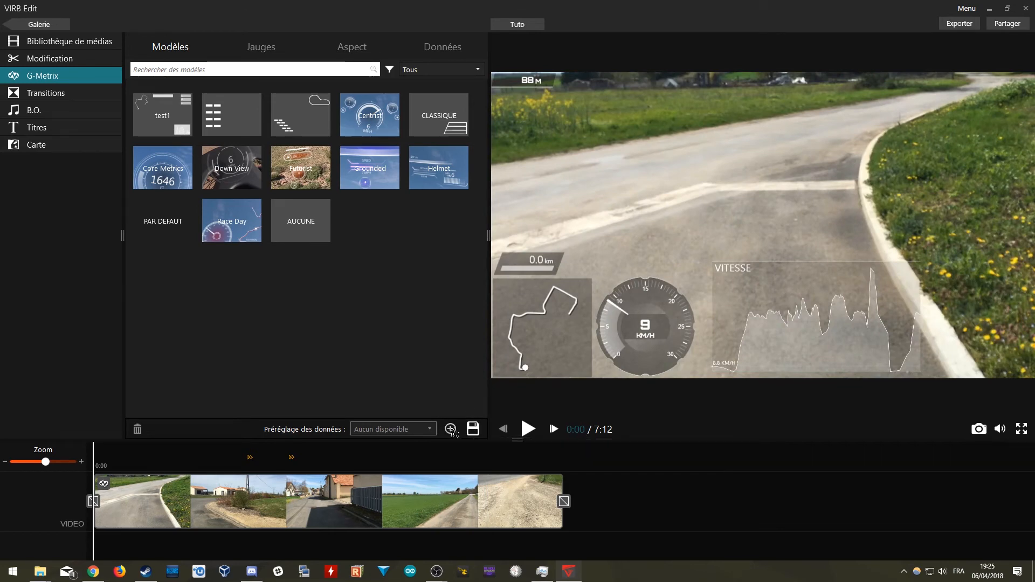
click(451, 429)
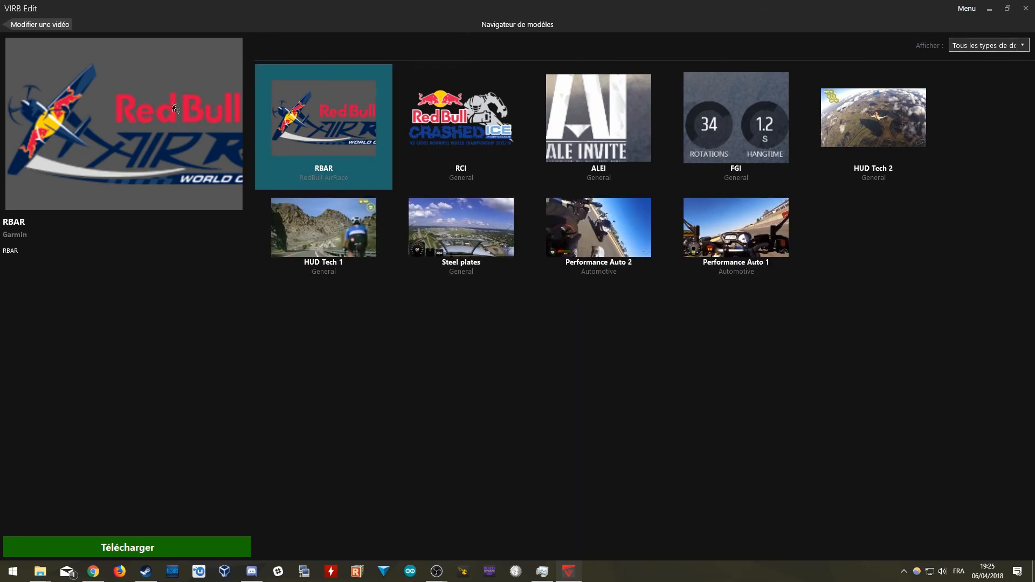
click(53, 27)
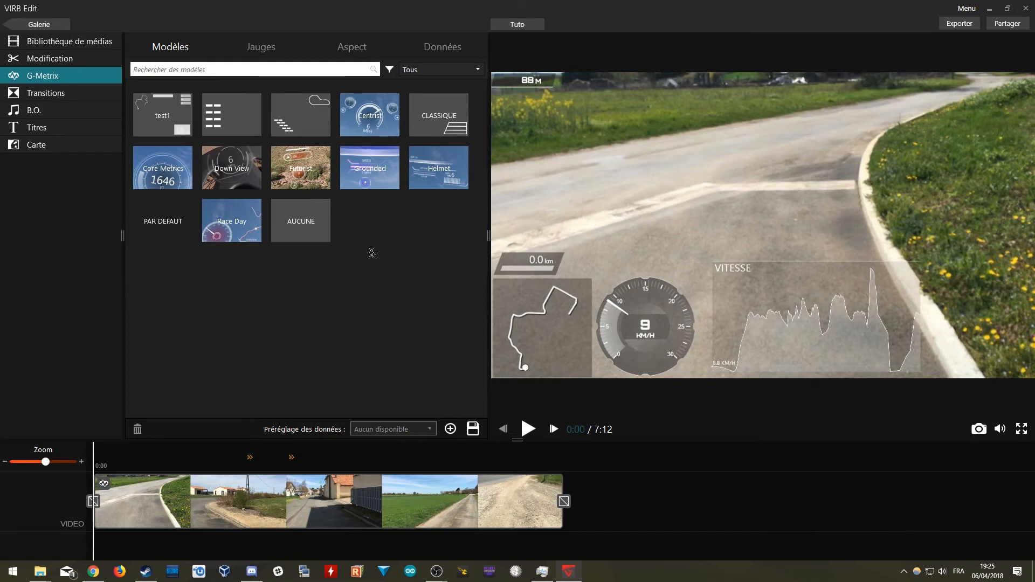
- Open the MP4 export settings for the video and toggle the export of the overlays as a transparent PNG sequence
click(303, 500)
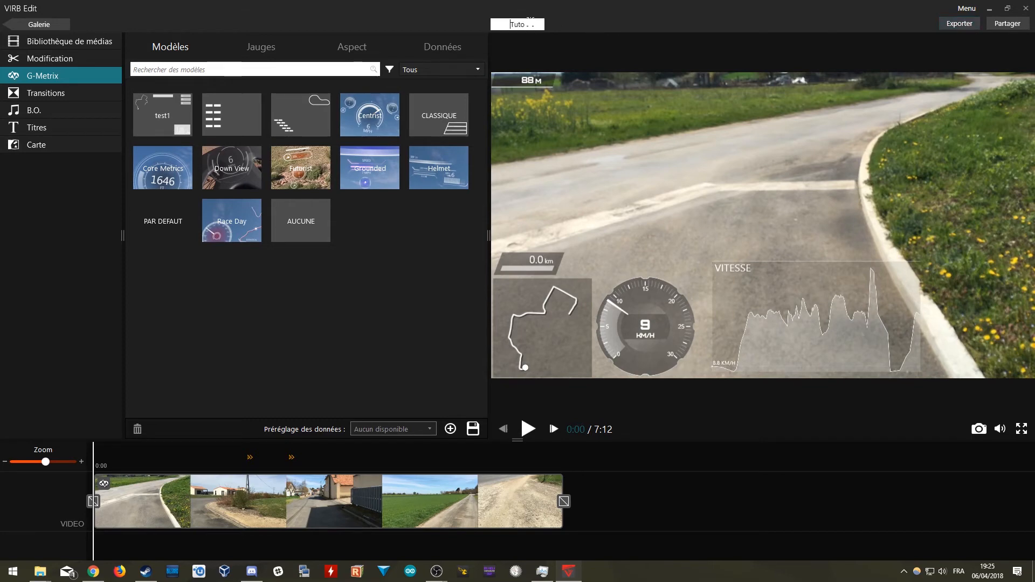
click(958, 24)
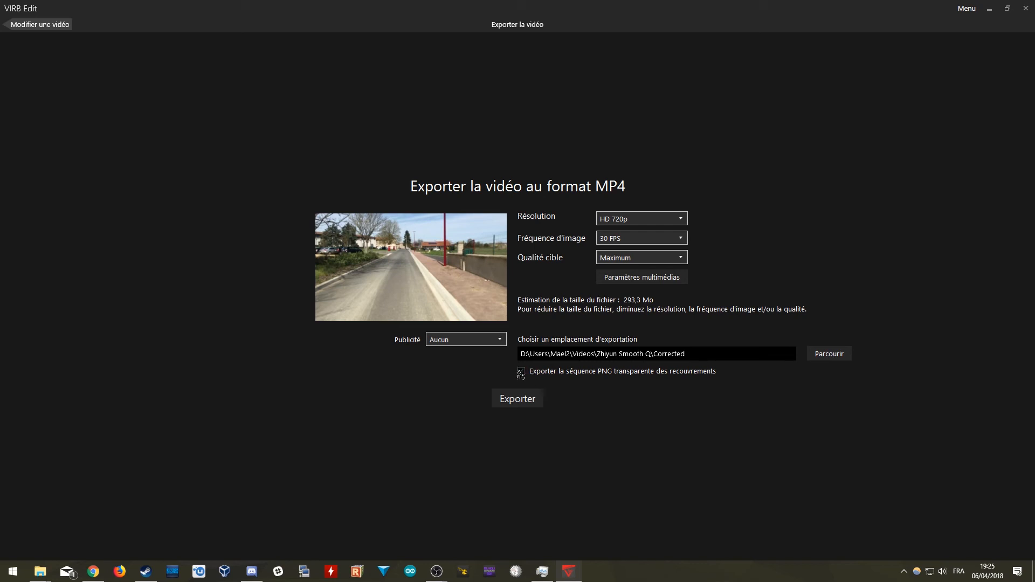
click(522, 372)
- Switch to File Explorer and open the PNG sequence folder in Vidéos to view the exported overlay frames
mouse_move(33, 578)
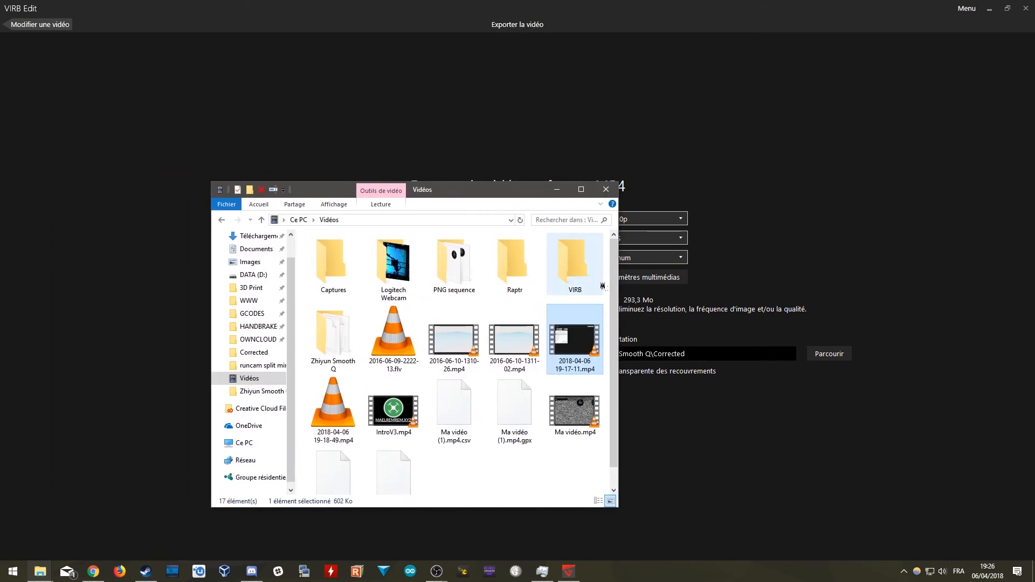
double_click(454, 264)
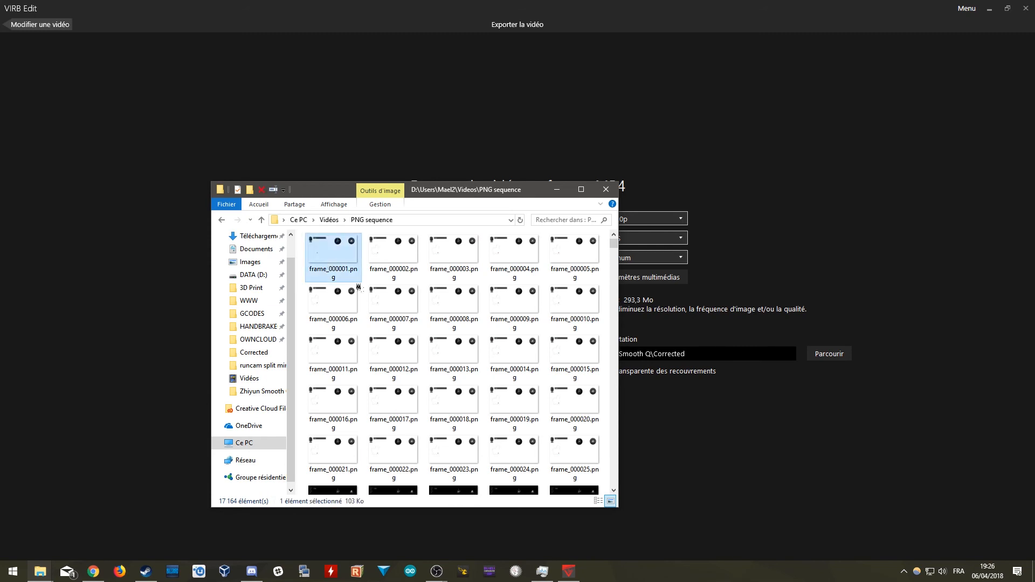
- View the last overlay frame, frame_017164.png, and its neighbouring frames at full size, and close the image and the PNG sequence folder
scroll(572, 324, down, 10)
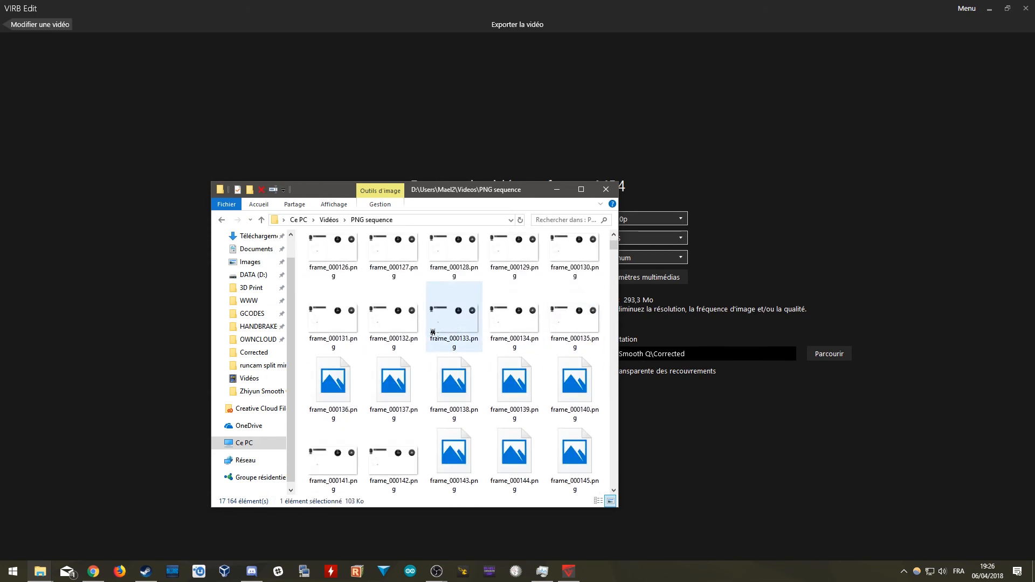
scroll(432, 332, down, 3)
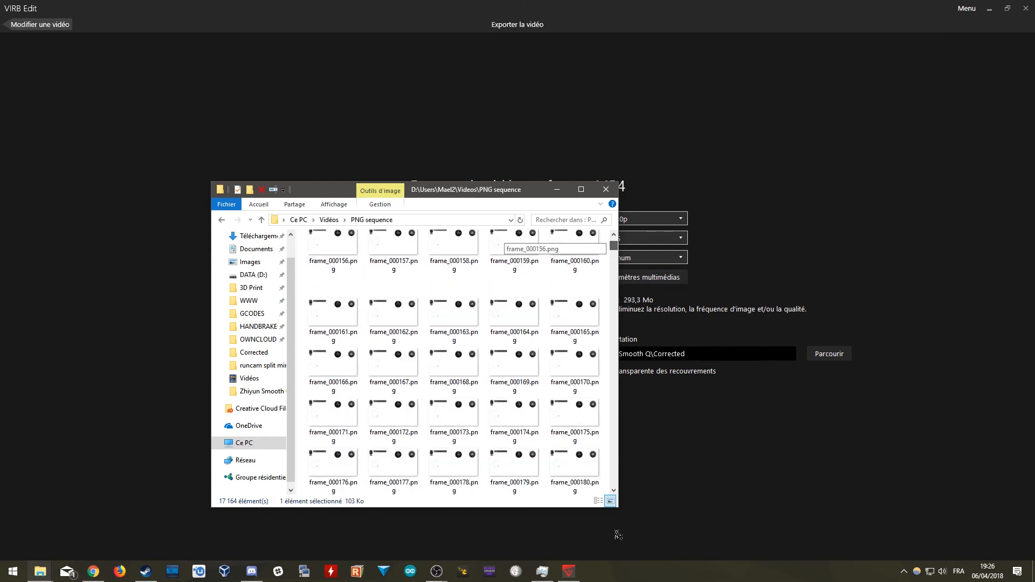
scroll(517, 377, down, 2)
double_click(513, 463)
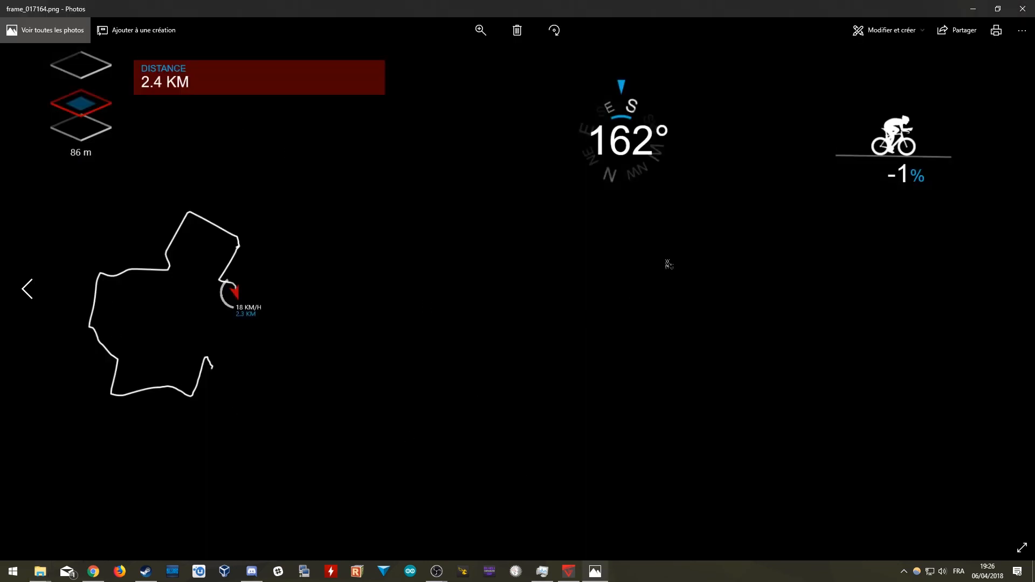
scroll(281, 215, up, 1)
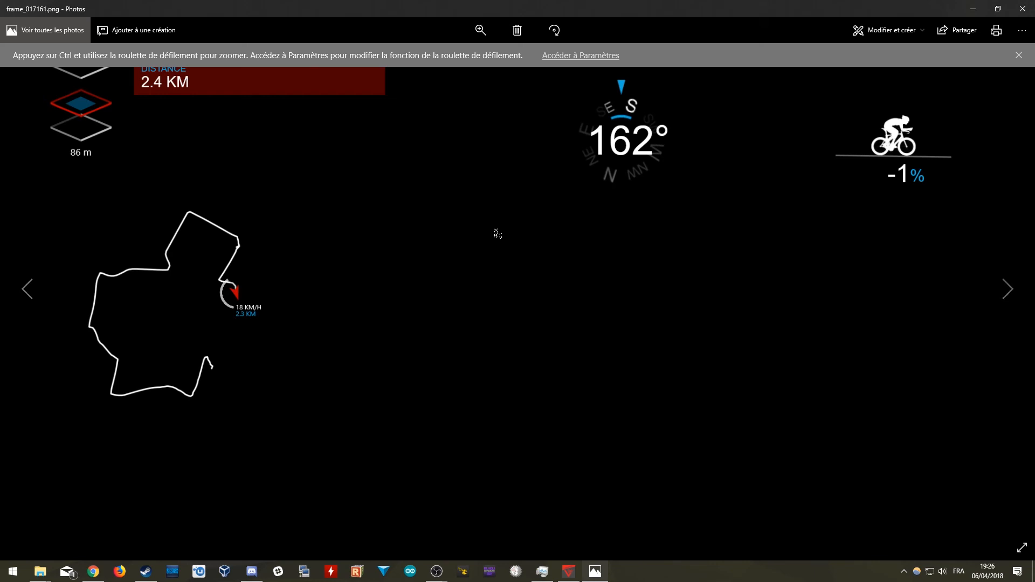
scroll(494, 233, down, 1)
click(1022, 9)
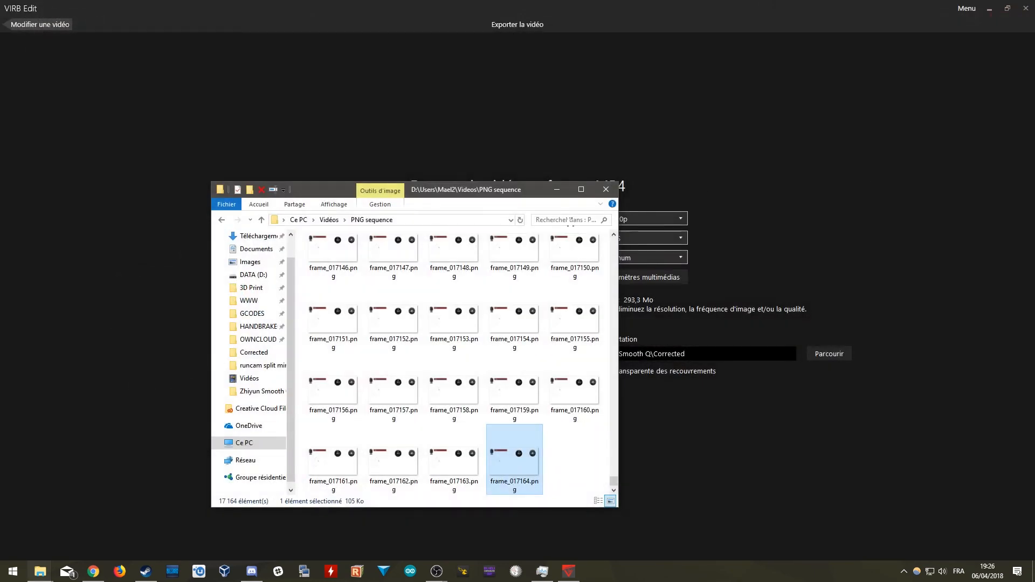
click(605, 189)
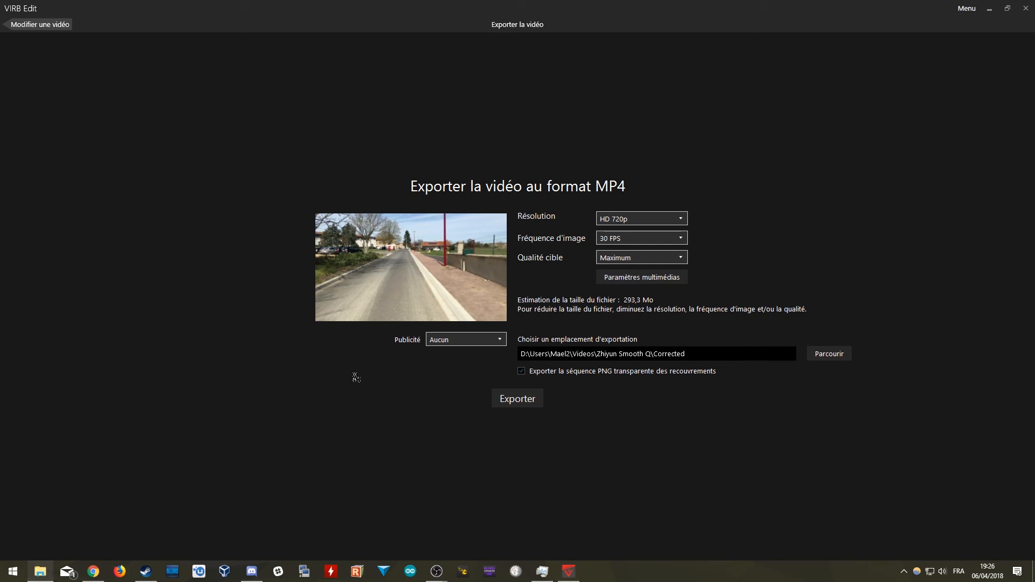
- Play Smooth Q test.mp4 from the Corrected folder in VLC, check its overlays from 01:14, and return to the export settings in VIRB Edit
drag(0, 155, 568, 155)
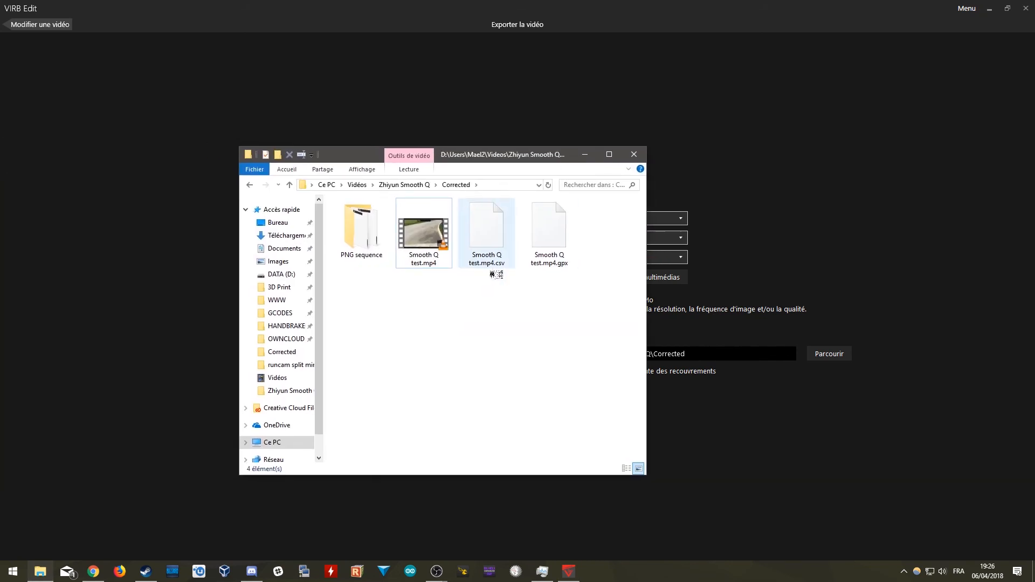
click(433, 262)
double_click(433, 262)
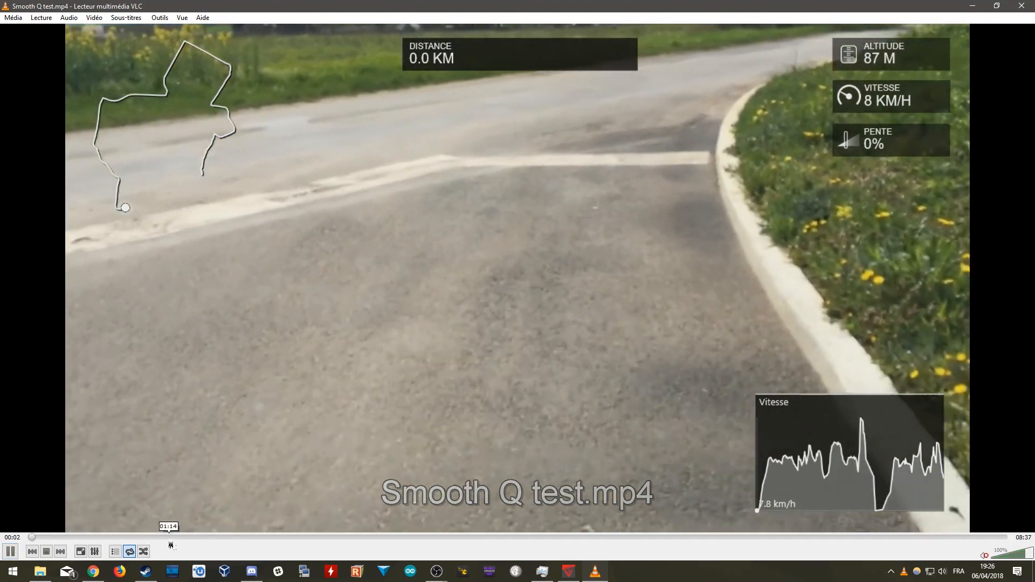
click(170, 537)
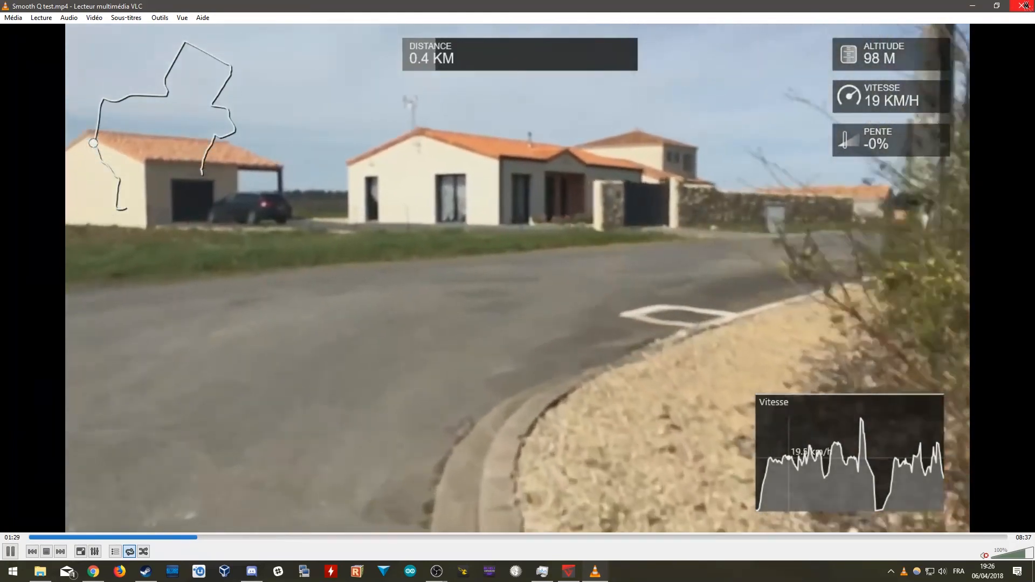
click(1023, 6)
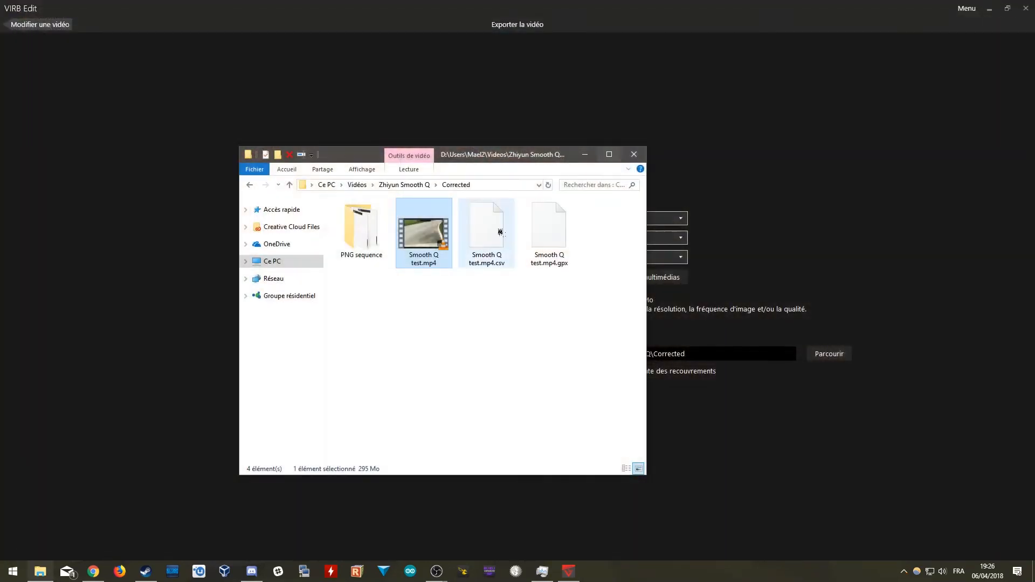
click(654, 82)
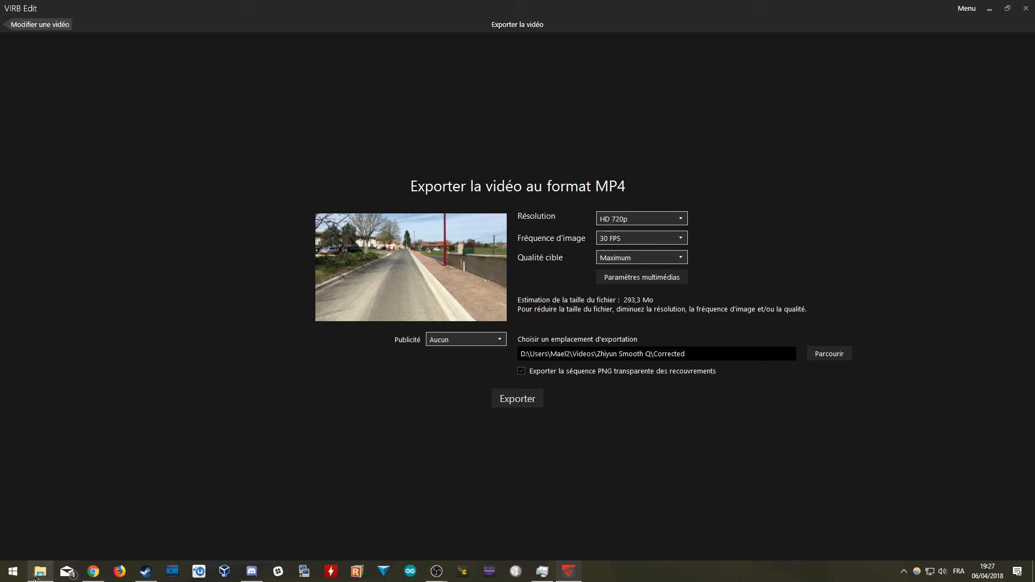
mouse_move(43, 578)
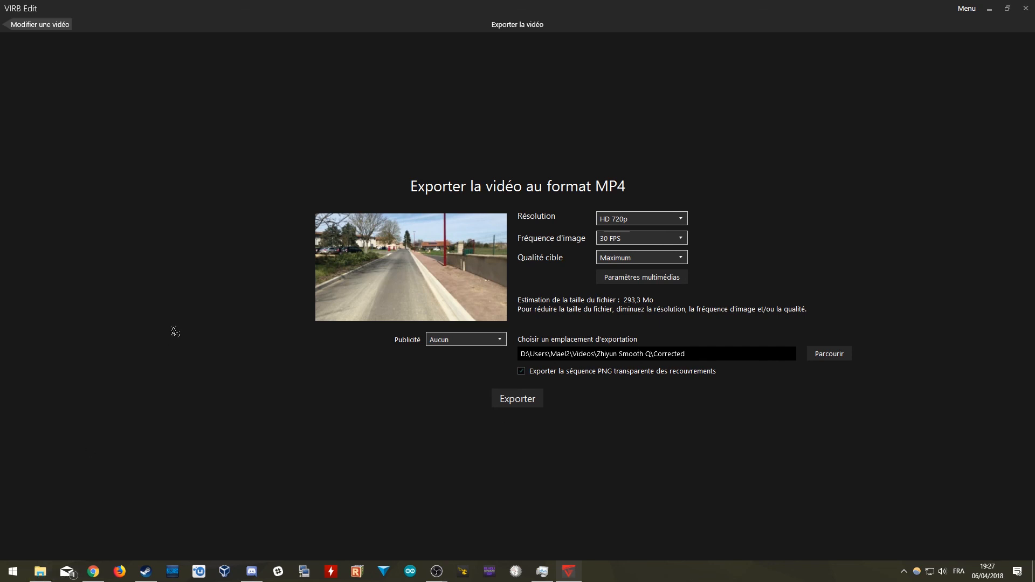